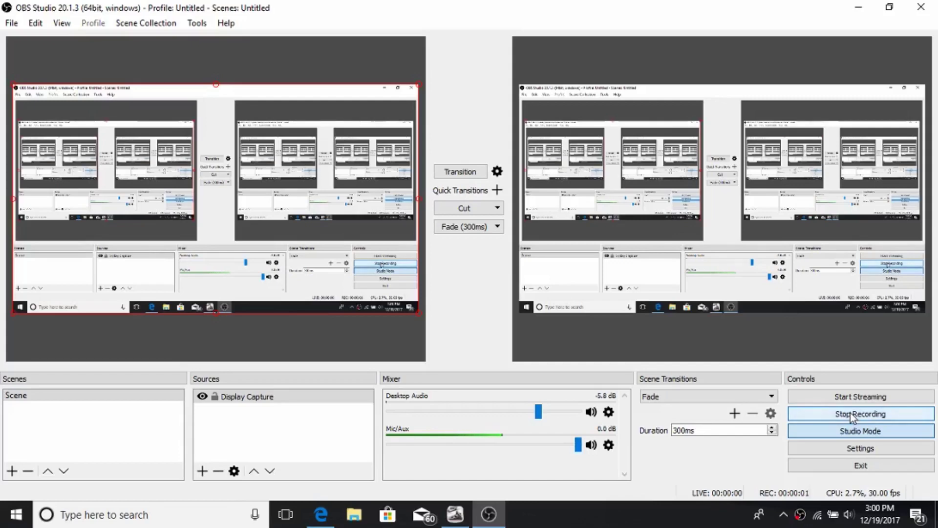
Minimize OBS Studio so the AIO Bot window is in front, and reposition the AIO Bot window on the desktop.
click(861, 10)
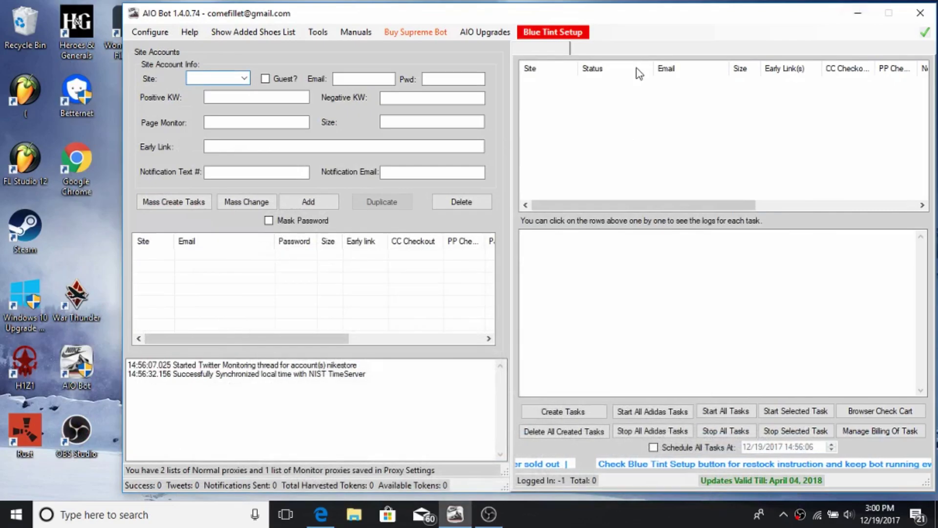
drag(671, 22, 670, 24)
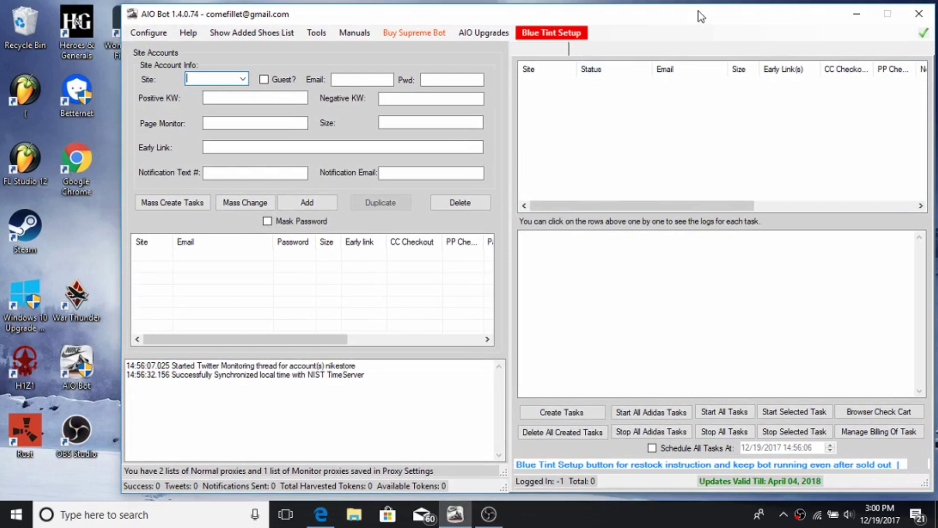
drag(698, 10, 700, 12)
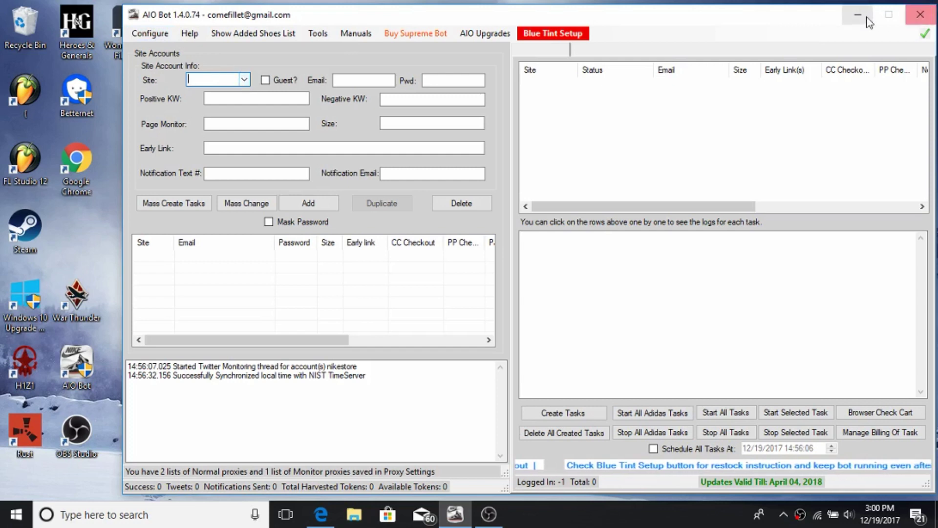
drag(797, 19, 783, 15)
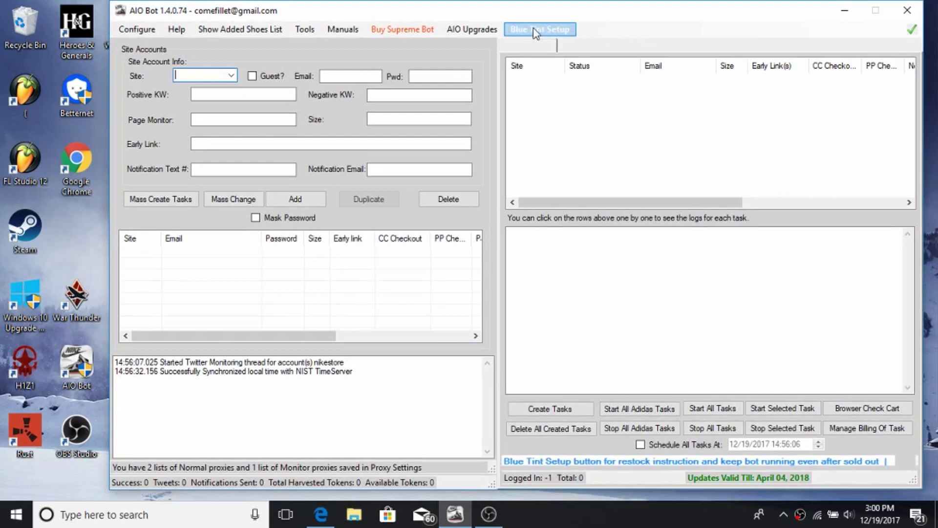
drag(758, 8, 758, 23)
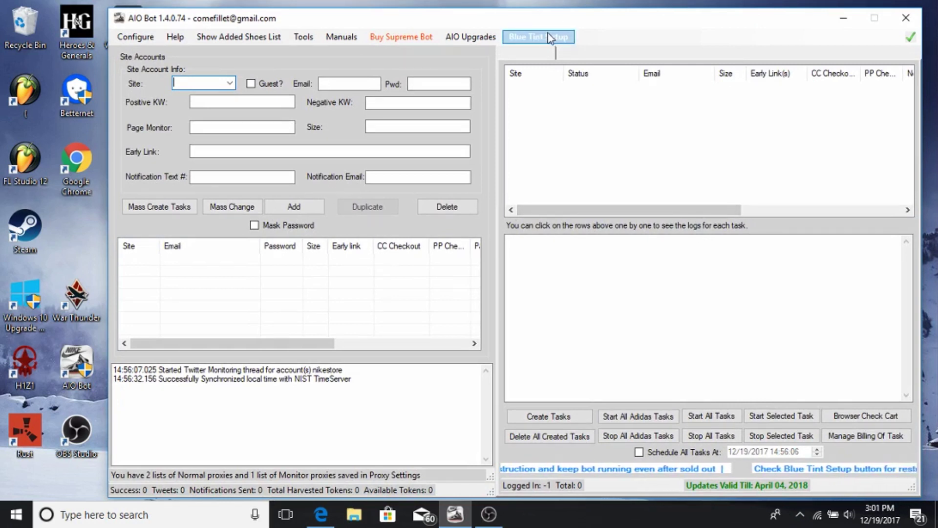
Check whether an update is available for the bot.
click(147, 38)
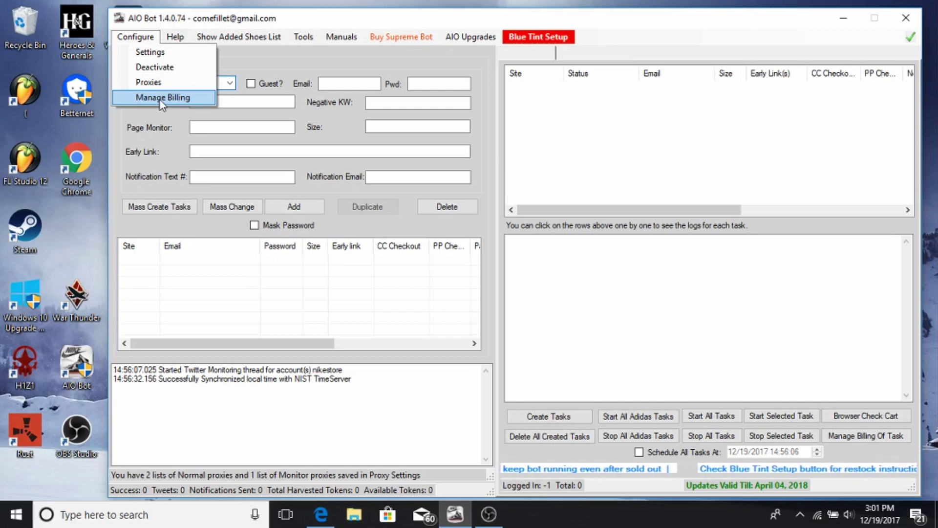
click(182, 40)
click(183, 40)
click(225, 52)
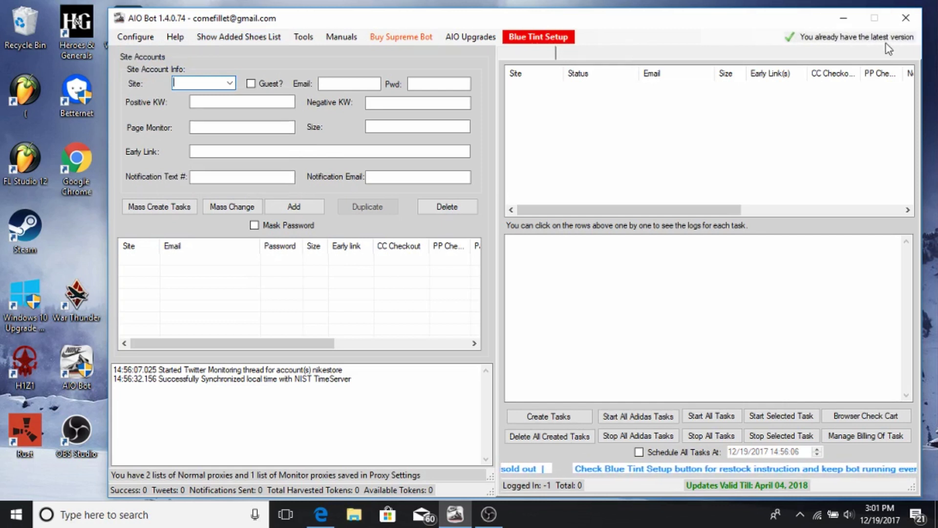
Get the keywords and early links list and add its Footlocker Adidas Yeezy Boost 350 V2 Blue Tint entry to the input.
click(175, 37)
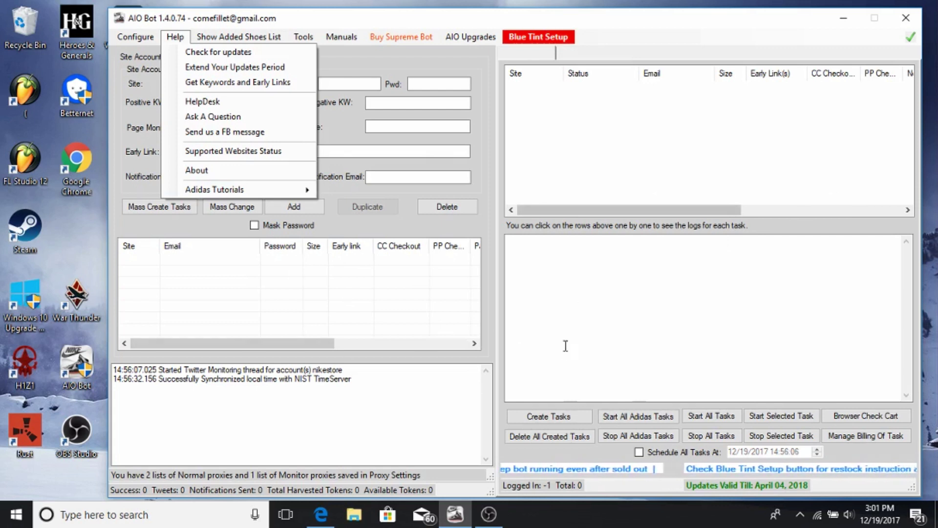
click(472, 159)
click(173, 36)
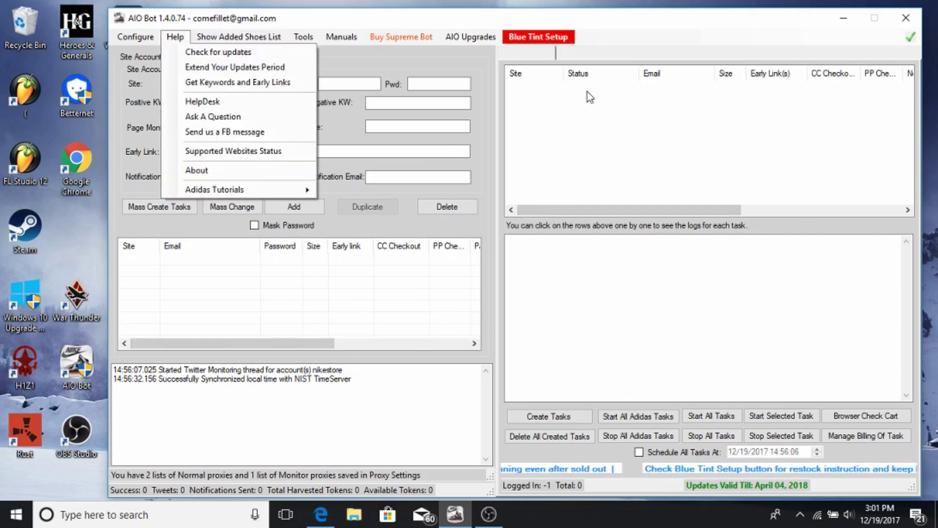
click(210, 83)
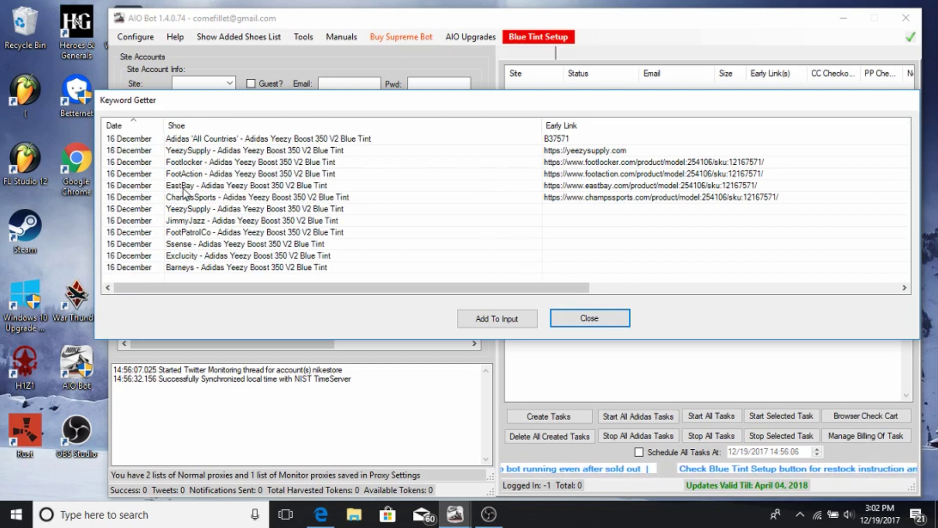
click(267, 200)
click(268, 187)
click(272, 174)
click(271, 162)
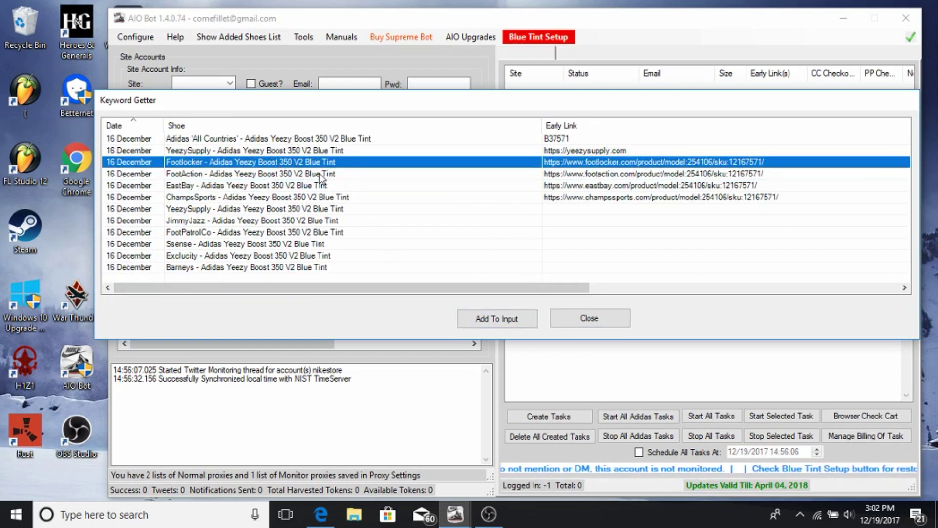
click(330, 150)
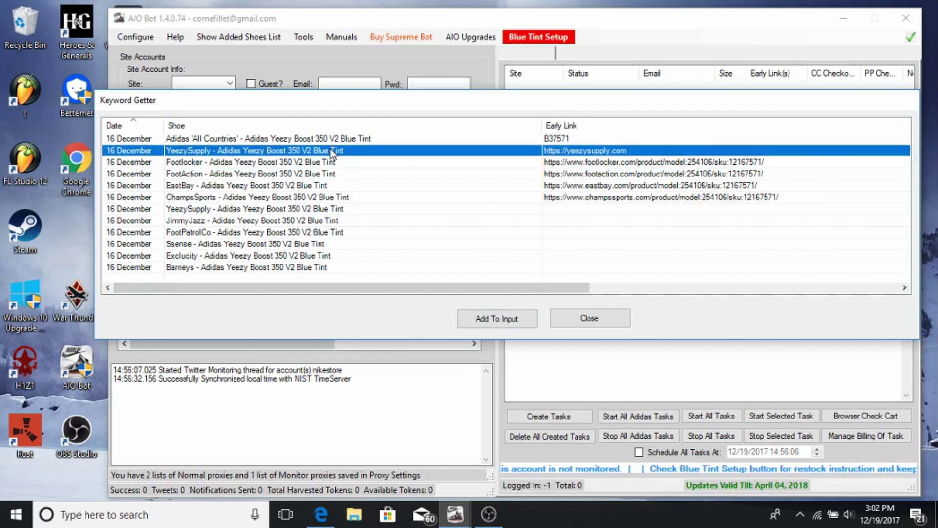
click(451, 165)
click(470, 321)
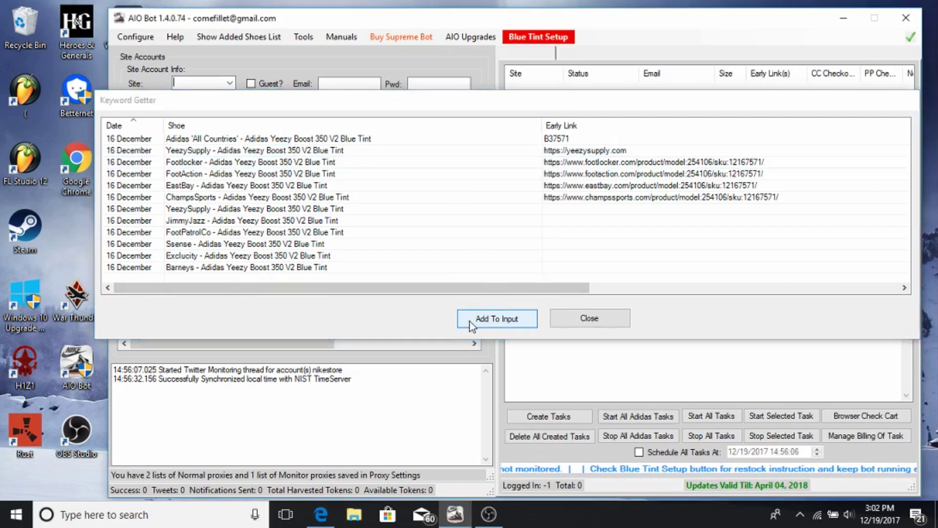
Examine the Footlocker product URL in the Early Link field by highlighting it, and clear the selection.
click(437, 151)
double_click(411, 151)
click(424, 147)
drag(424, 147, 195, 147)
drag(457, 141, 302, 166)
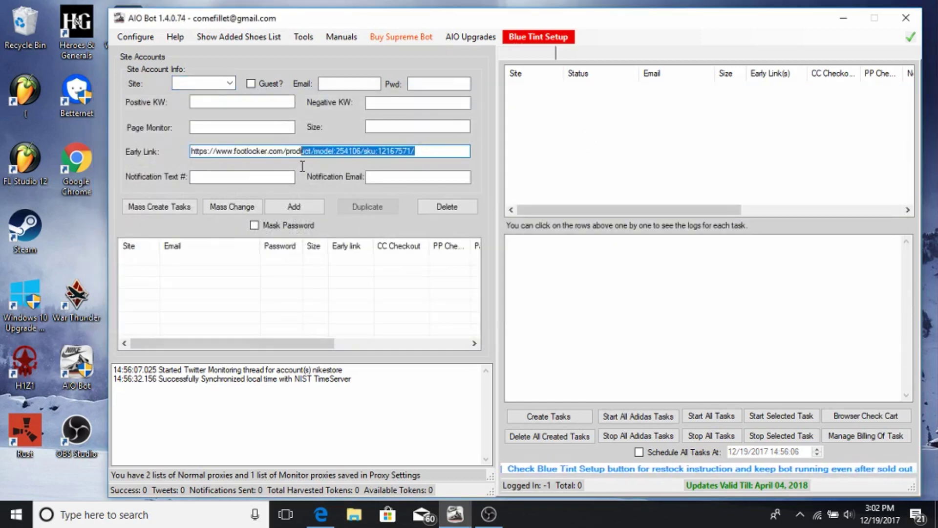
click(420, 157)
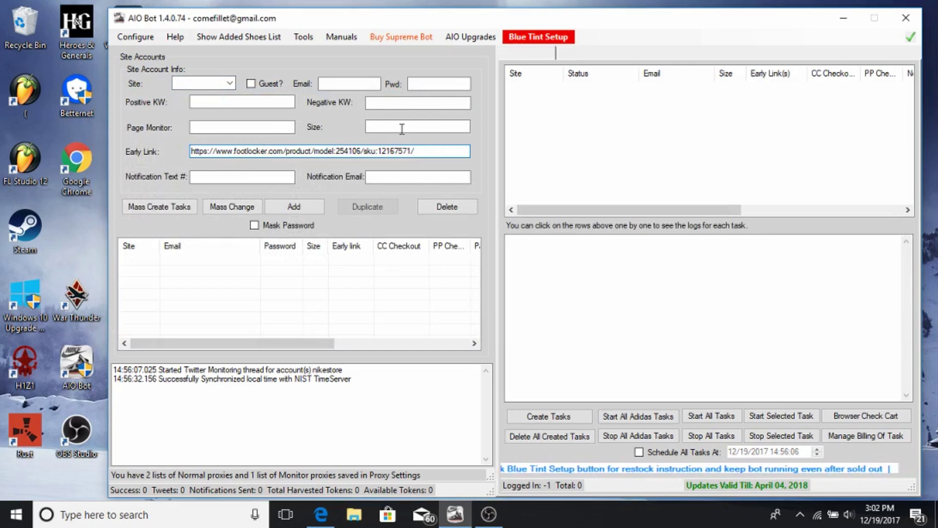
click(239, 37)
click(173, 40)
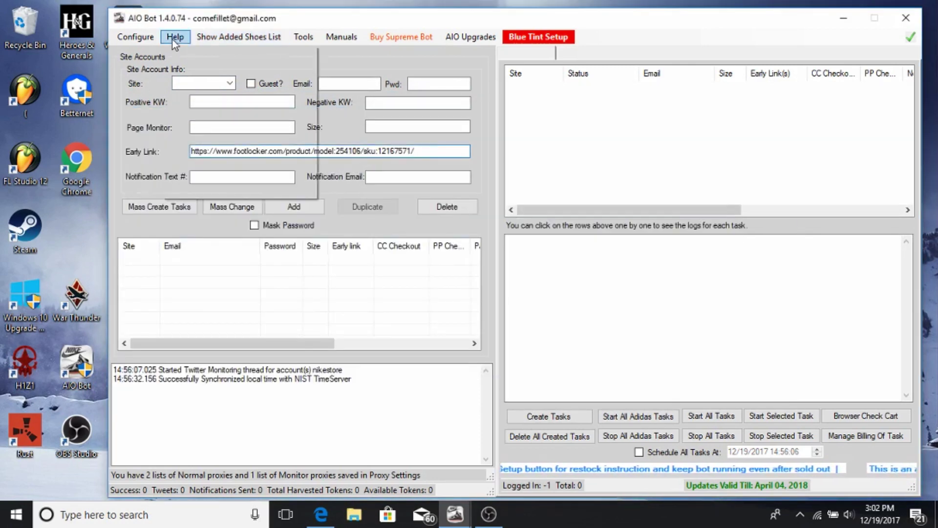
click(172, 39)
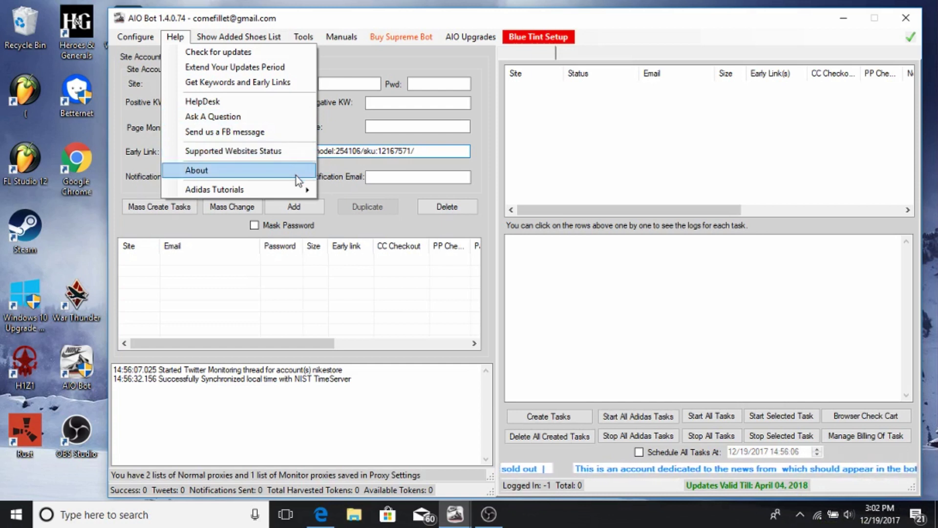
mouse_move(292, 191)
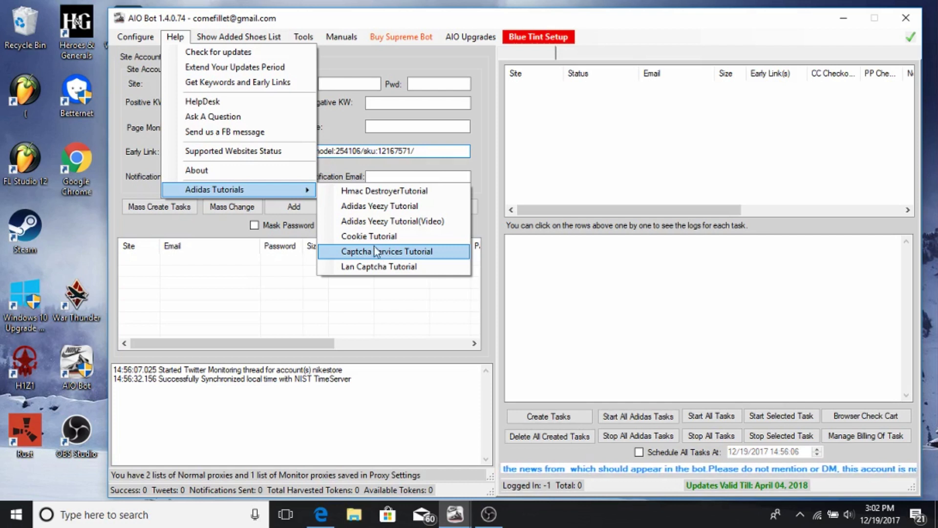
Display the added shoes list, look over its columns and account options, and close it.
click(272, 39)
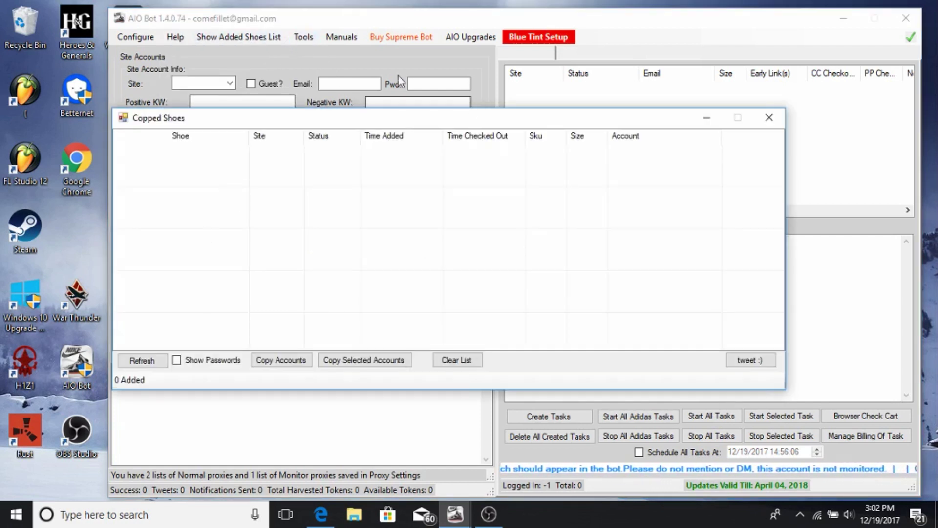
drag(235, 119, 194, 159)
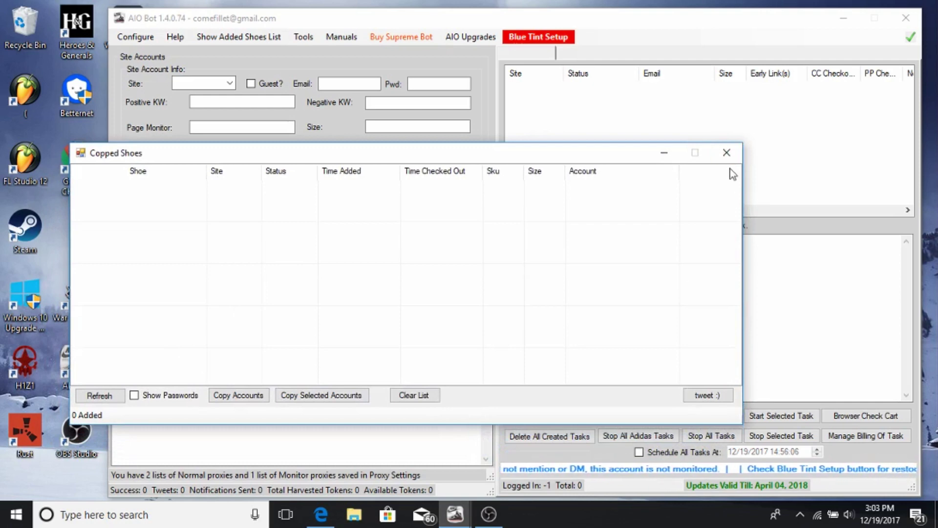
click(726, 156)
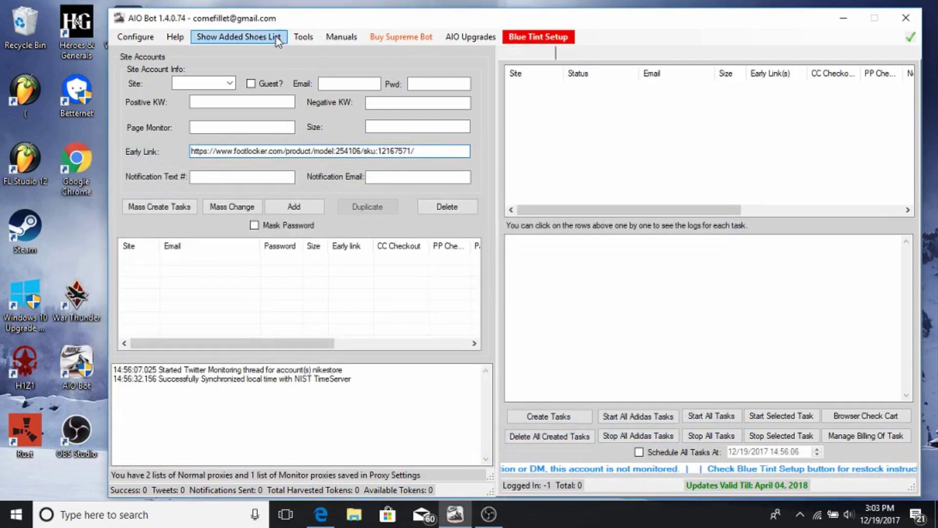
Open the captcha solver for Adidas and arrange its browser window side by side with the bot window.
click(303, 37)
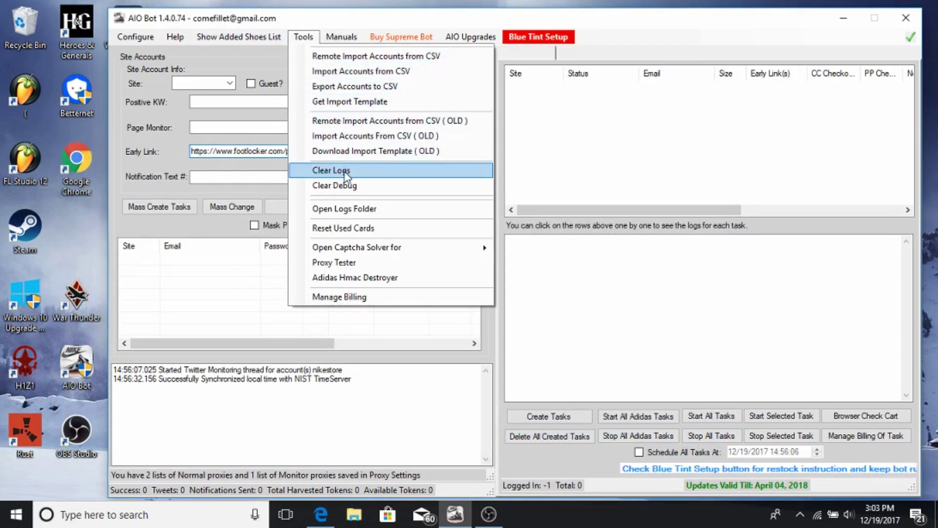
mouse_move(346, 246)
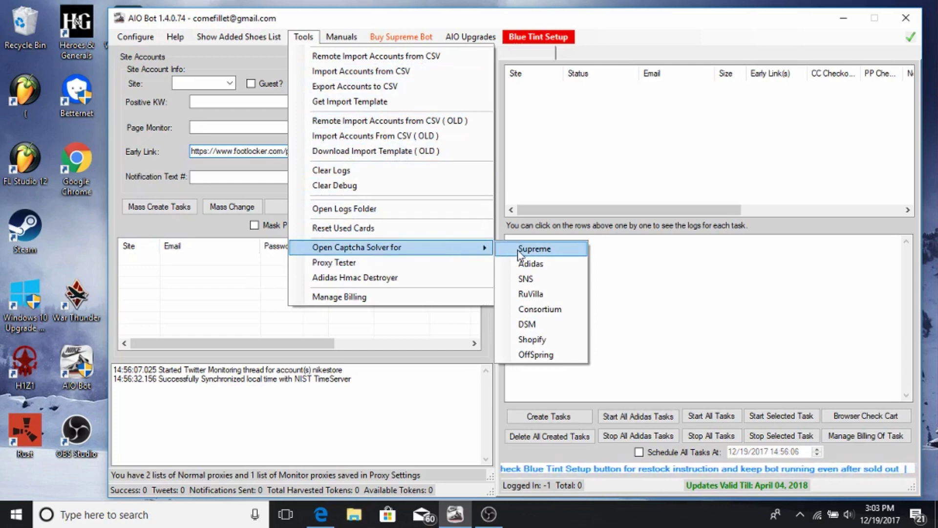
click(522, 265)
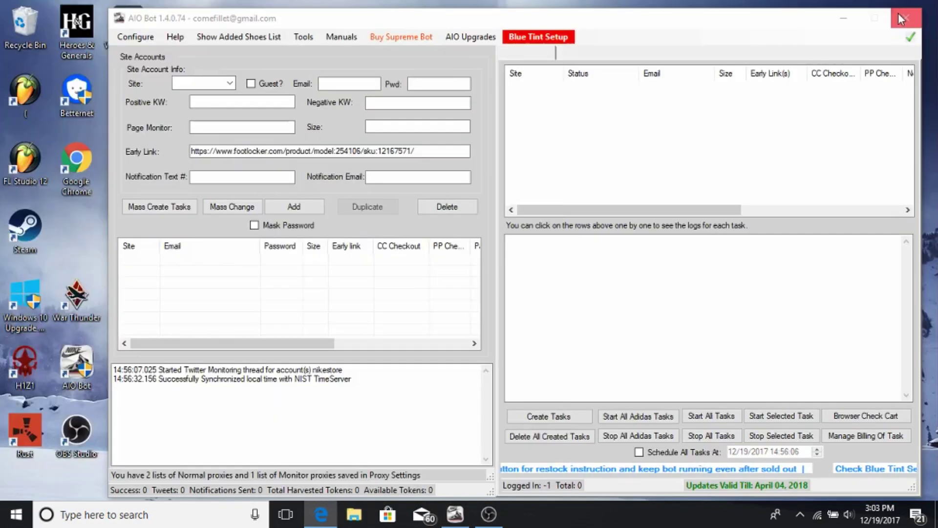
click(890, 11)
drag(391, 57, 896, 54)
drag(533, 16, 122, 23)
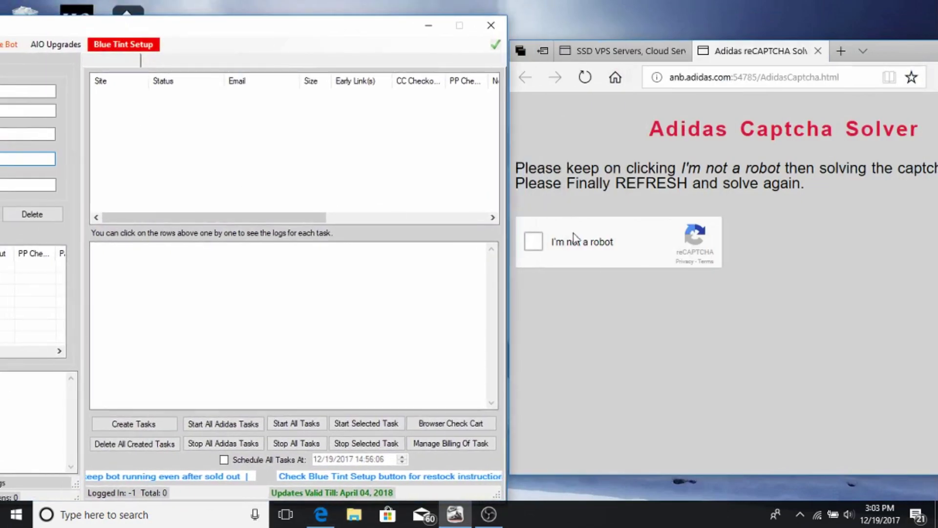
Complete the "I'm not a robot" check in the Adidas Captcha Solver and put the browser away, bringing the bot window back into full view.
click(536, 248)
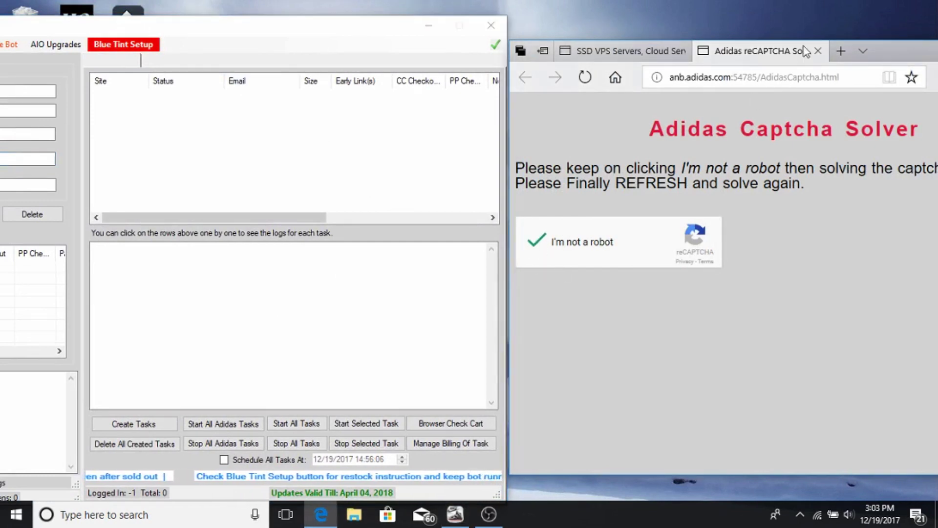
drag(880, 52, 764, 34)
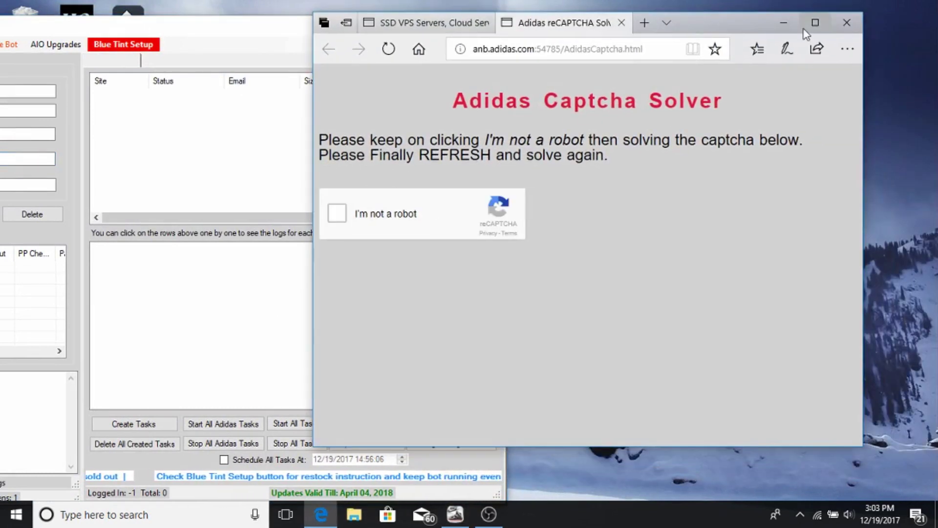
click(767, 29)
drag(209, 24, 660, 16)
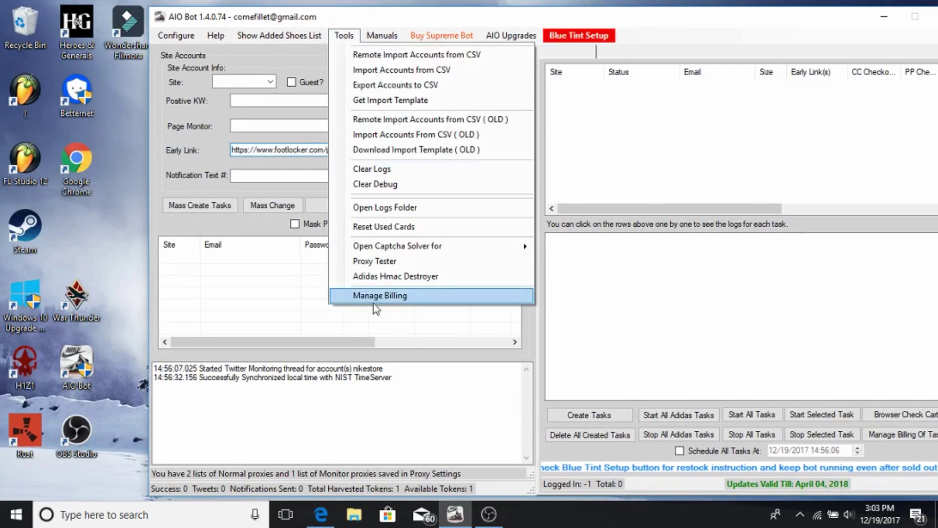
Open the Adidas Hmac Destroyer, examine its country and thread settings, and close it, confirming that all running threads be stopped.
click(396, 276)
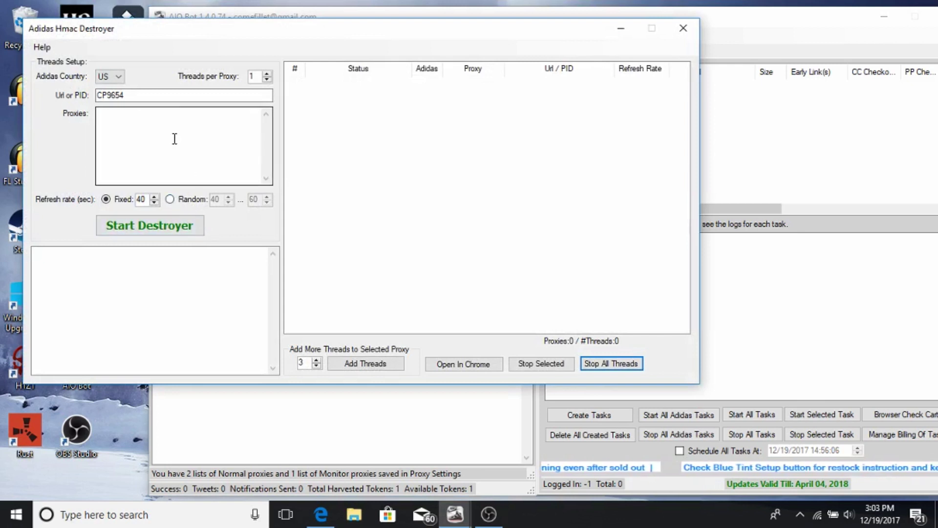
click(120, 78)
click(119, 77)
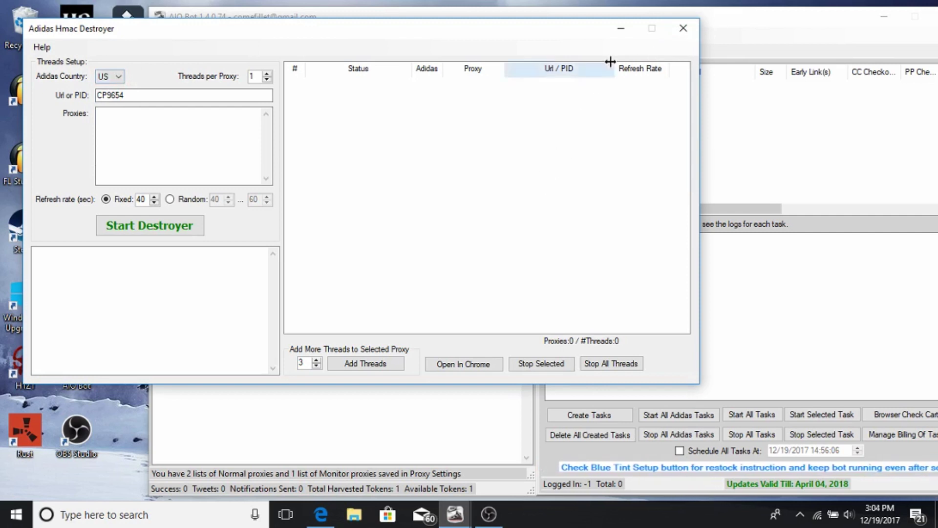
click(684, 28)
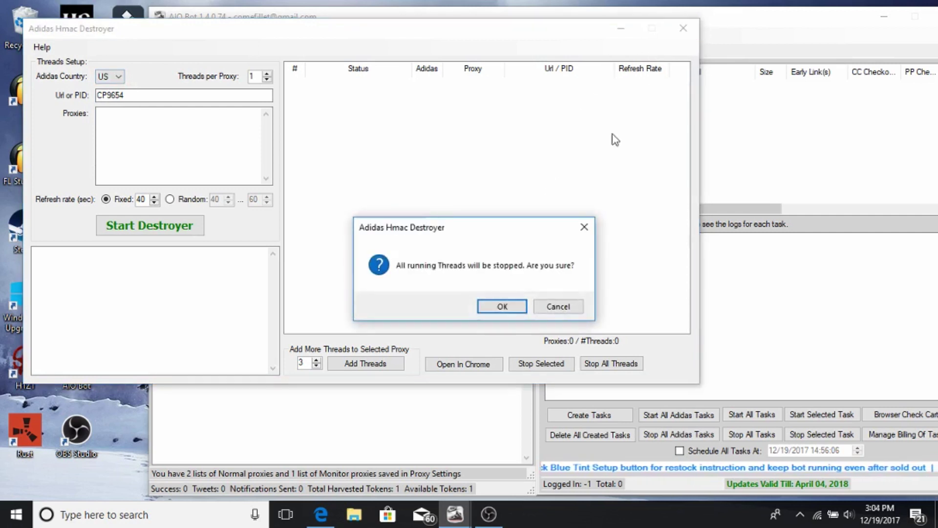
click(524, 308)
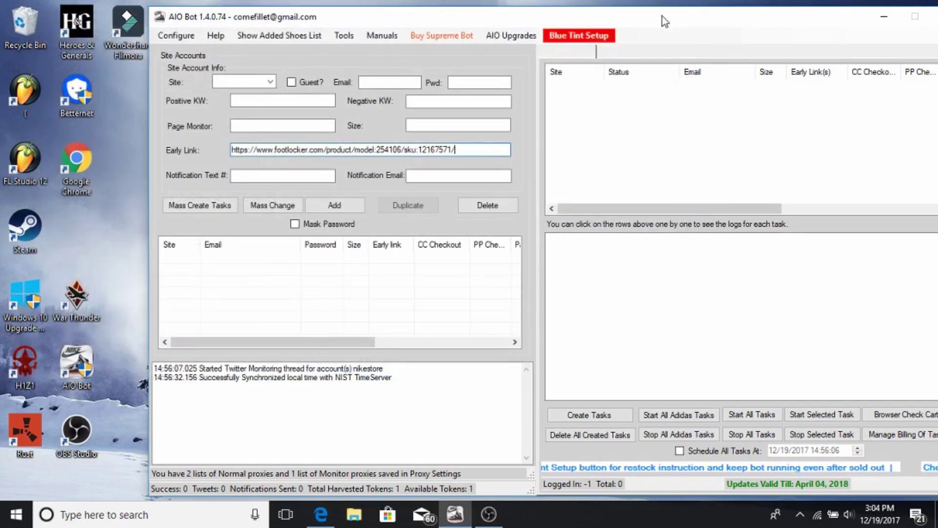
Look at the available bot manuals and open the Supreme Bot purchase page in the browser.
drag(662, 16, 646, 12)
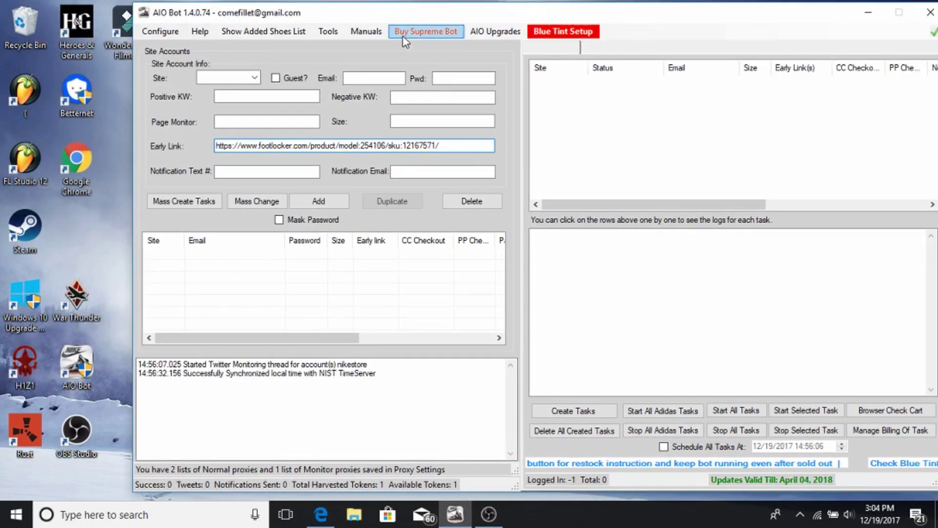
click(371, 34)
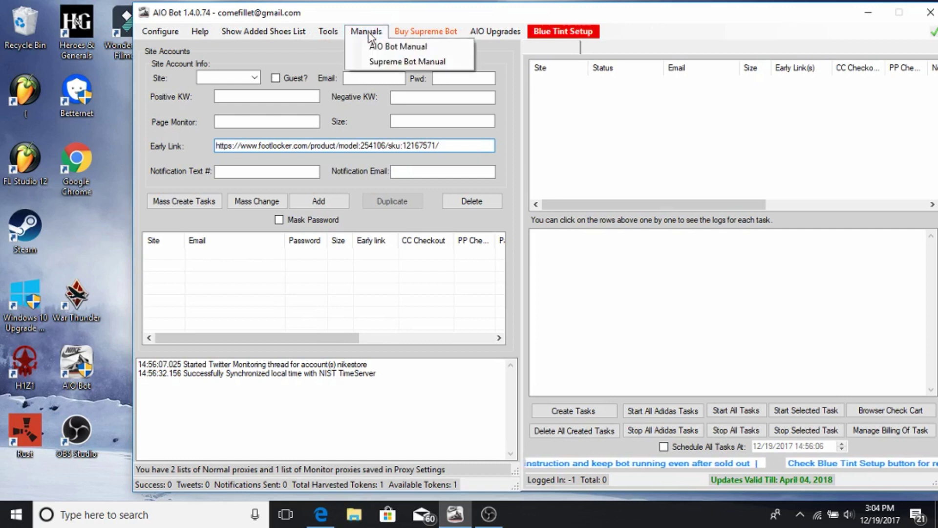
click(426, 32)
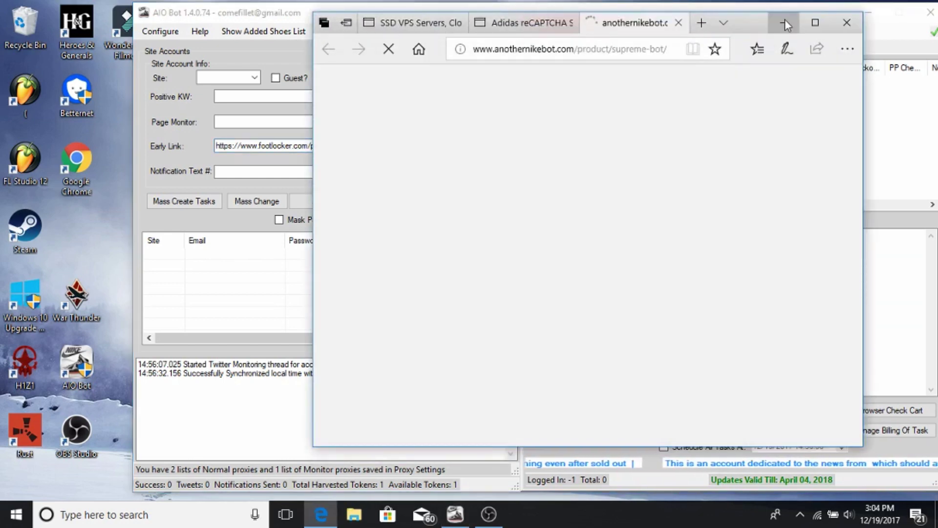
Put the browser away, look over the products in AIO Upgrades, and bring the whole main bot window into view.
click(786, 23)
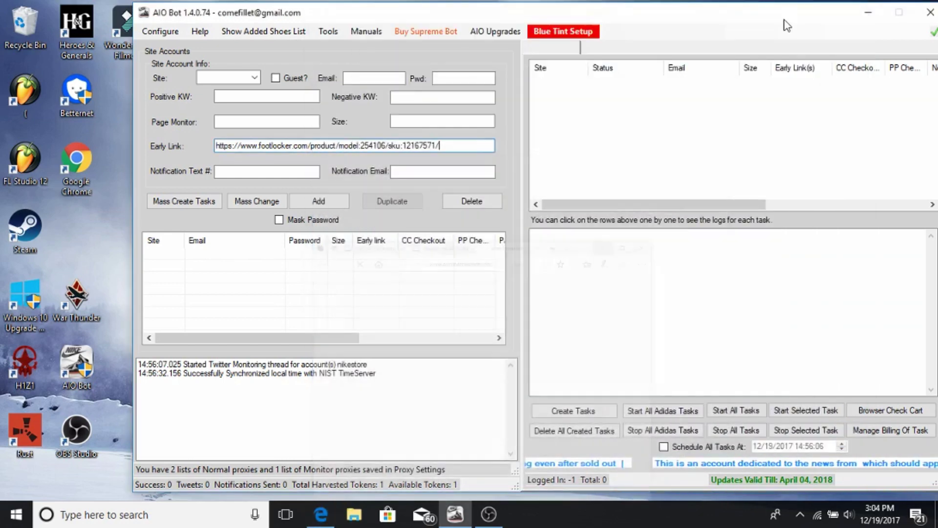
click(511, 33)
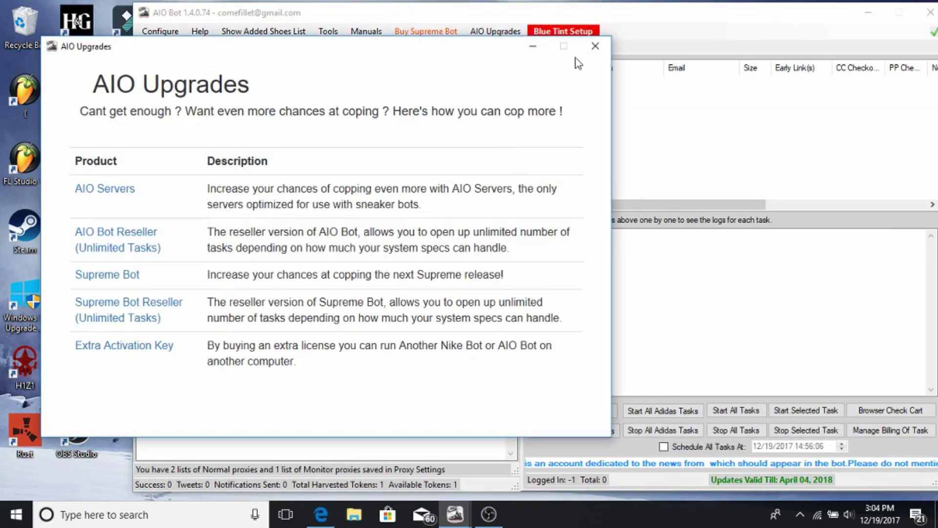
click(533, 48)
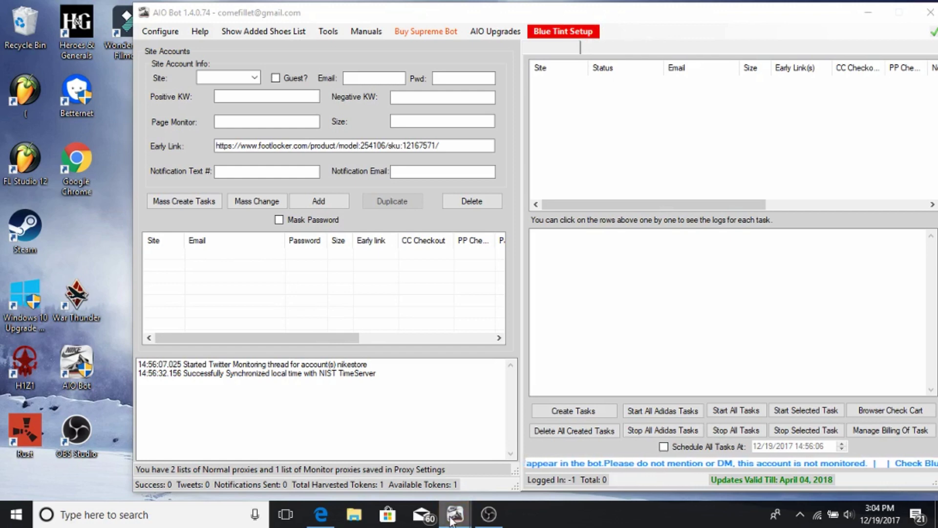
mouse_move(455, 514)
click(575, 410)
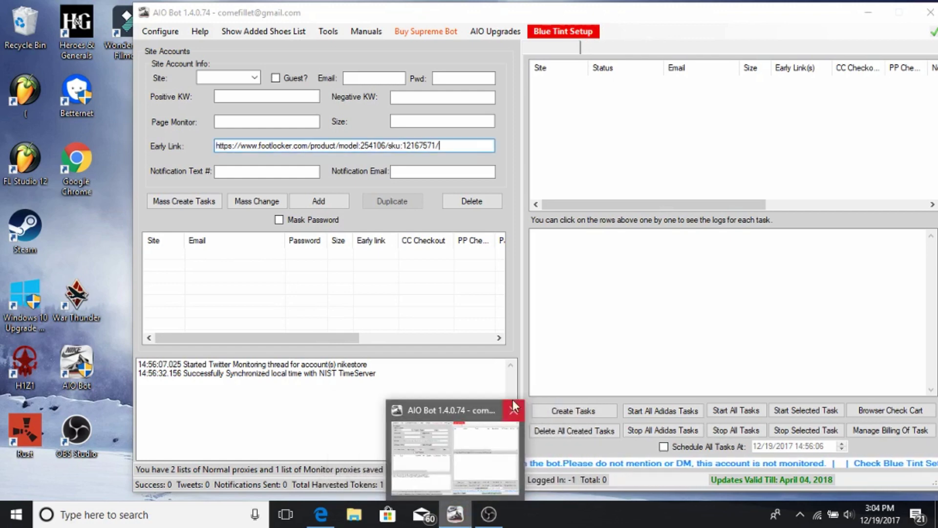
drag(572, 19, 520, 18)
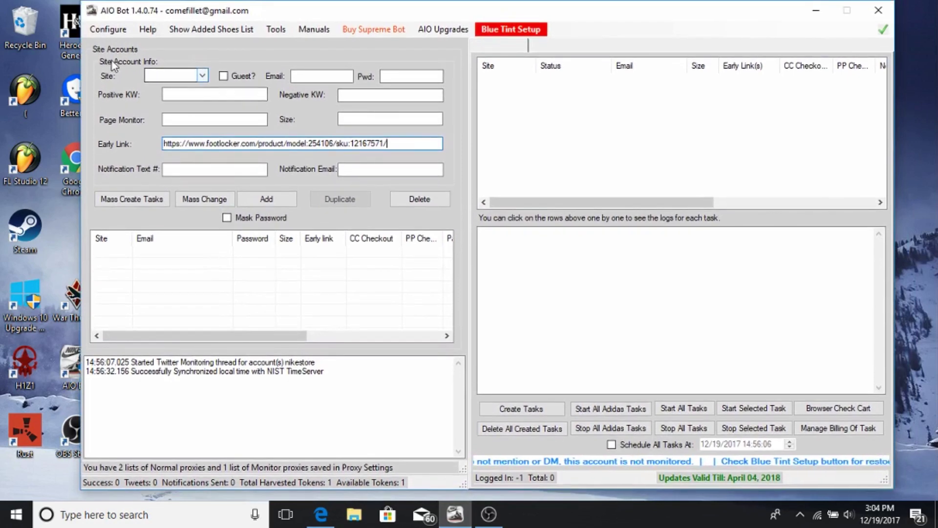
Browse the full list of supported sites for the site account without choosing one.
click(199, 75)
scroll(167, 141, down, 5)
scroll(166, 148, down, 6)
scroll(166, 148, up, 13)
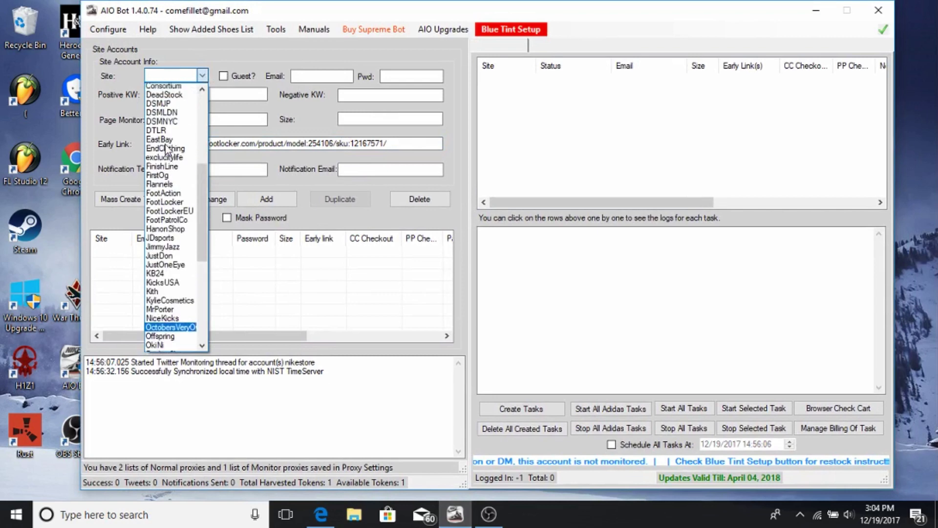
scroll(166, 148, down, 4)
scroll(166, 148, up, 4)
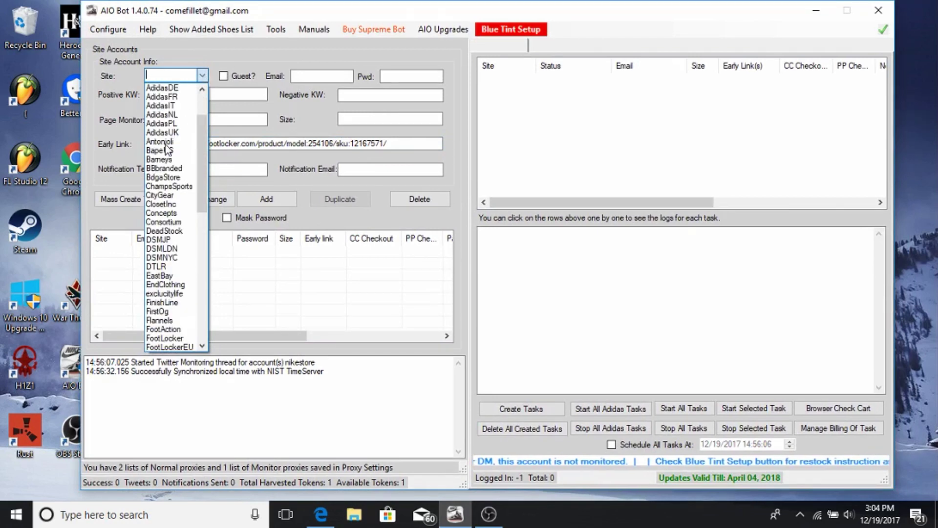
click(179, 54)
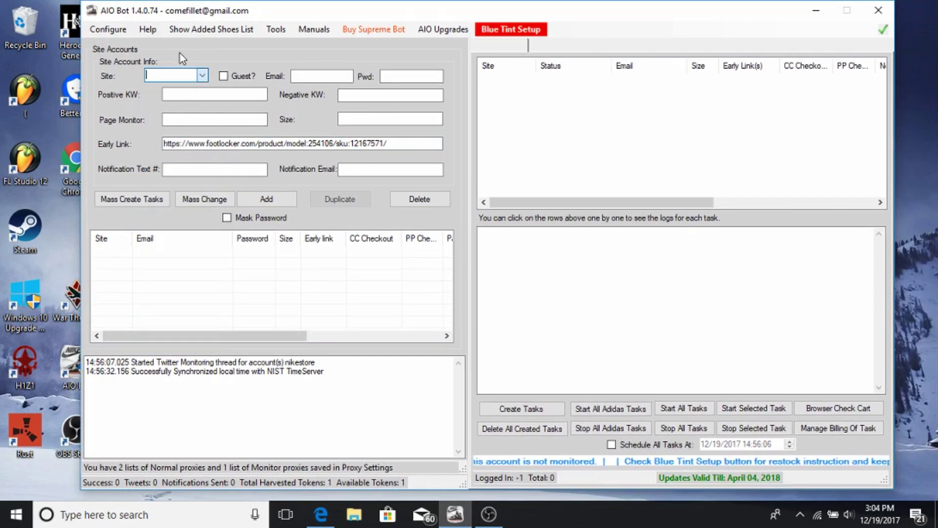
Set the account's site to YeezySupply and enable guest checkout, acknowledging the notice about unsupported sites.
click(200, 77)
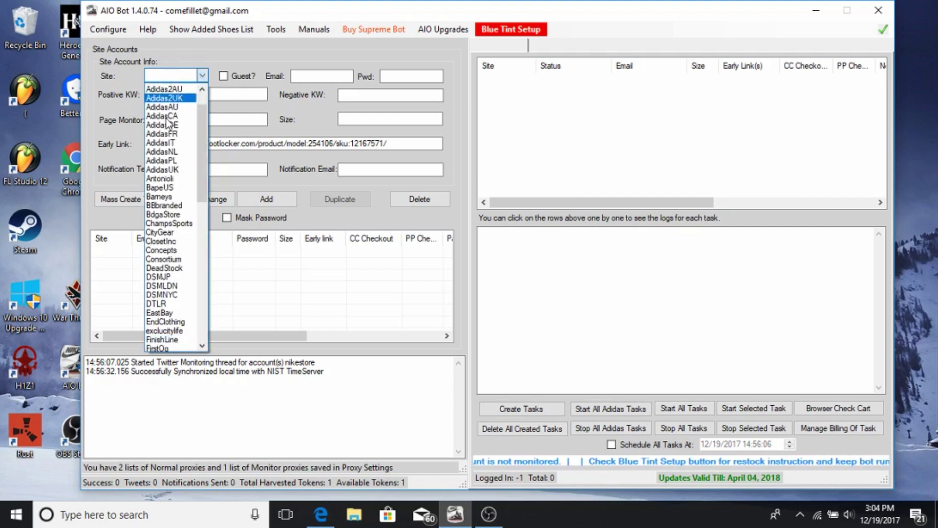
scroll(174, 224, down, 3)
scroll(173, 227, down, 10)
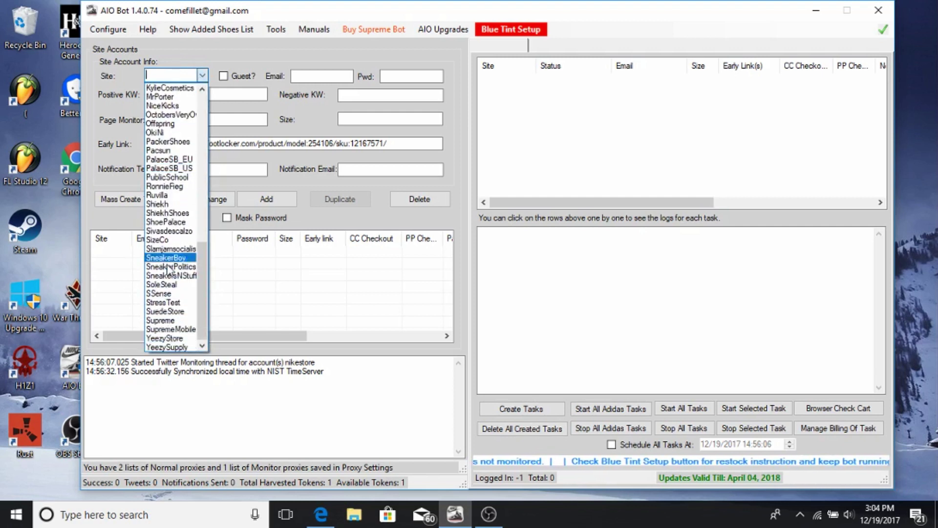
click(162, 348)
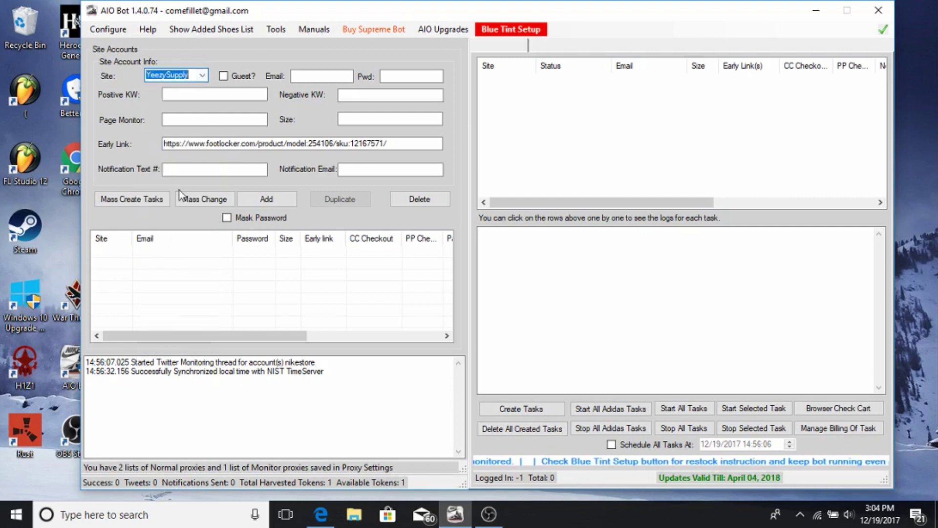
click(244, 76)
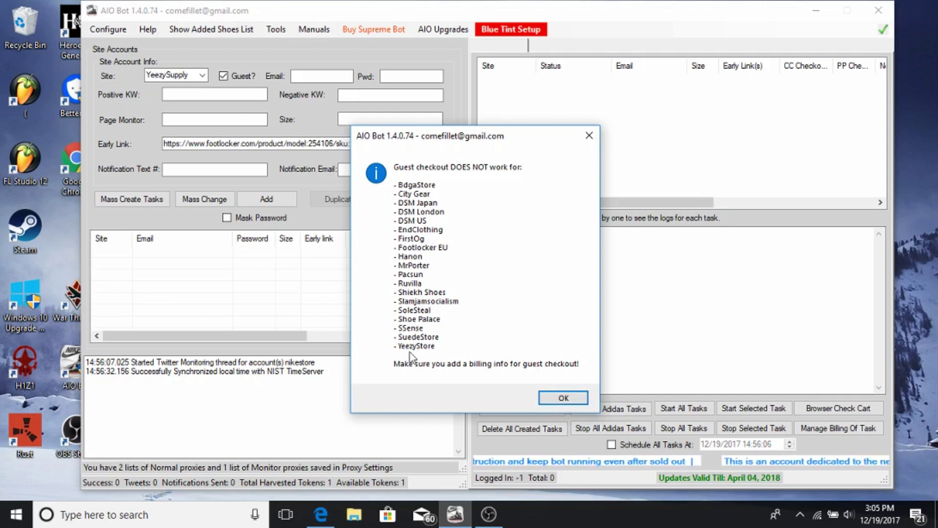
click(546, 398)
Enter xxx as the positive keyword and set the shoe size to 10.
click(217, 93)
text(xx)
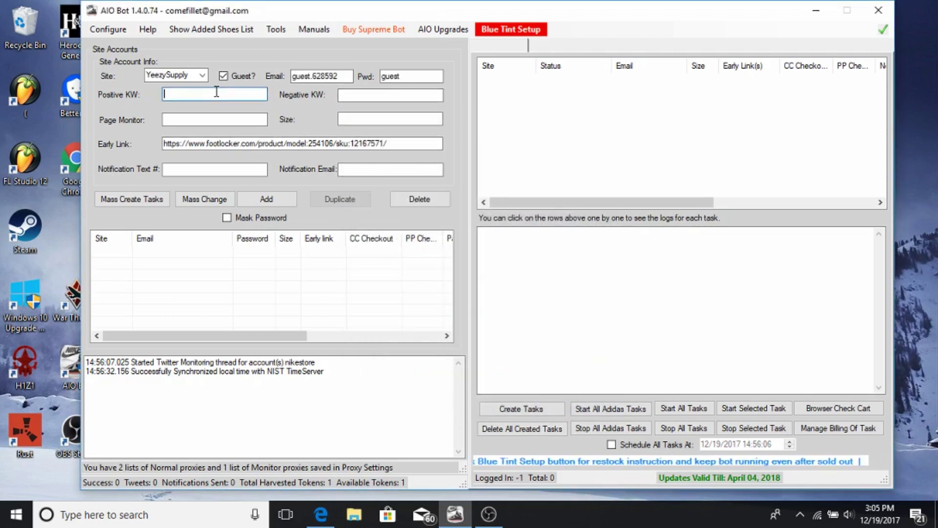
text(x)
click(404, 120)
text(10)
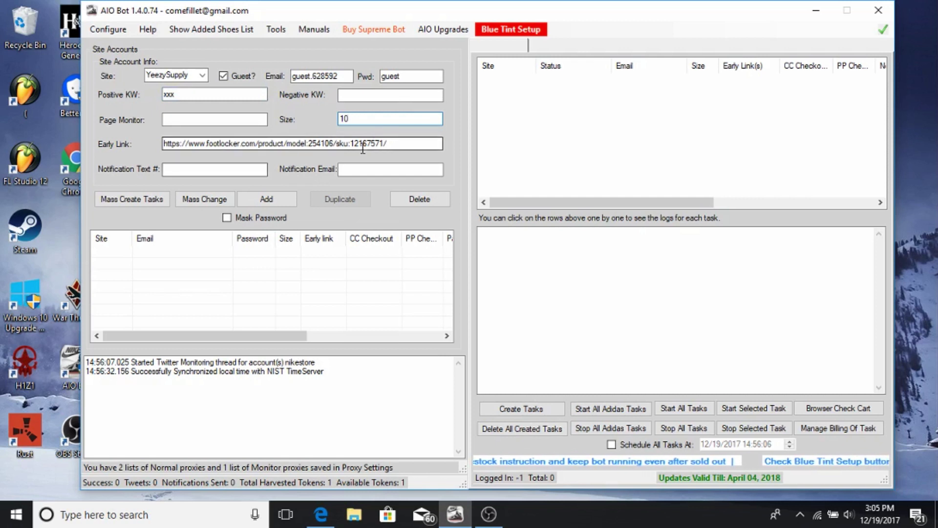
drag(391, 143, 166, 130)
key(BackSpace)
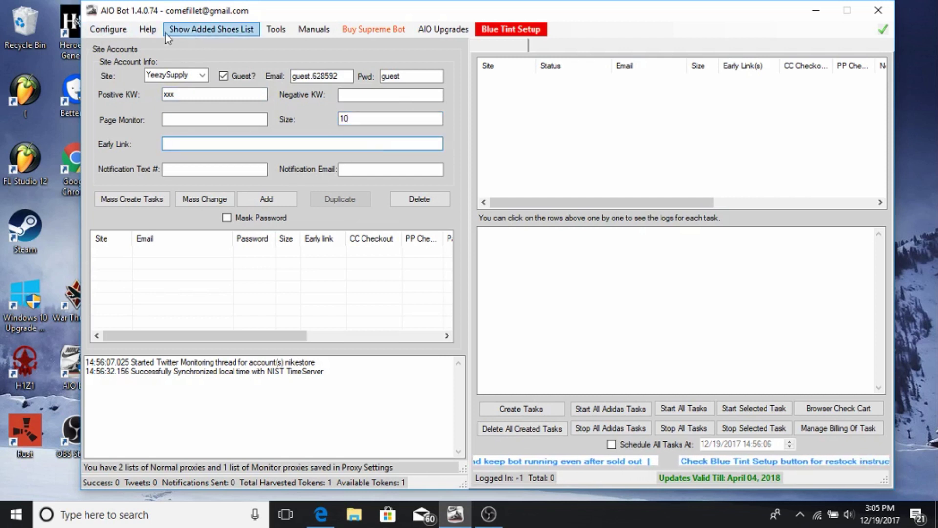
click(148, 30)
click(187, 74)
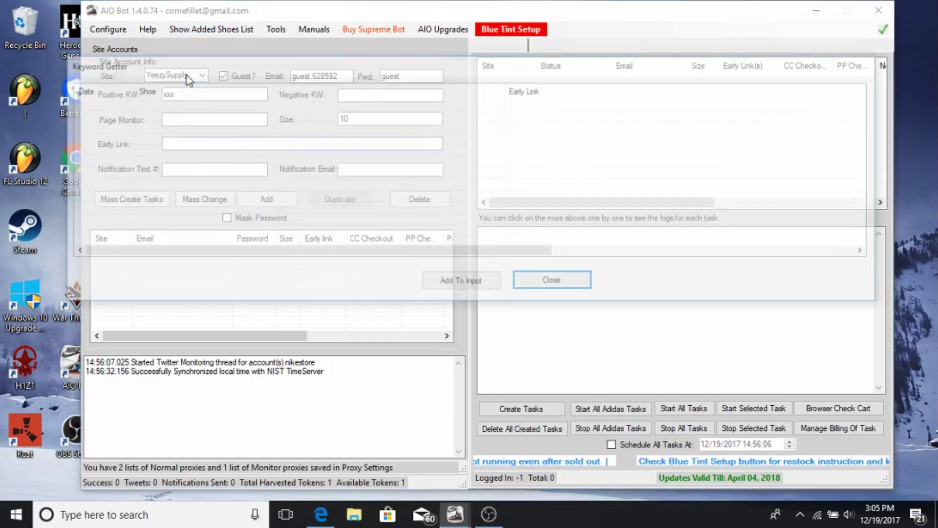
click(512, 117)
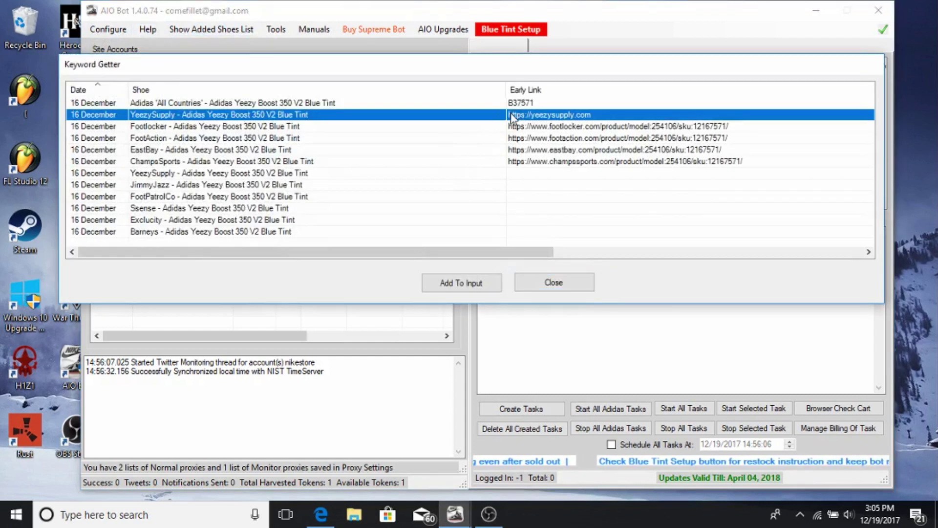
click(486, 275)
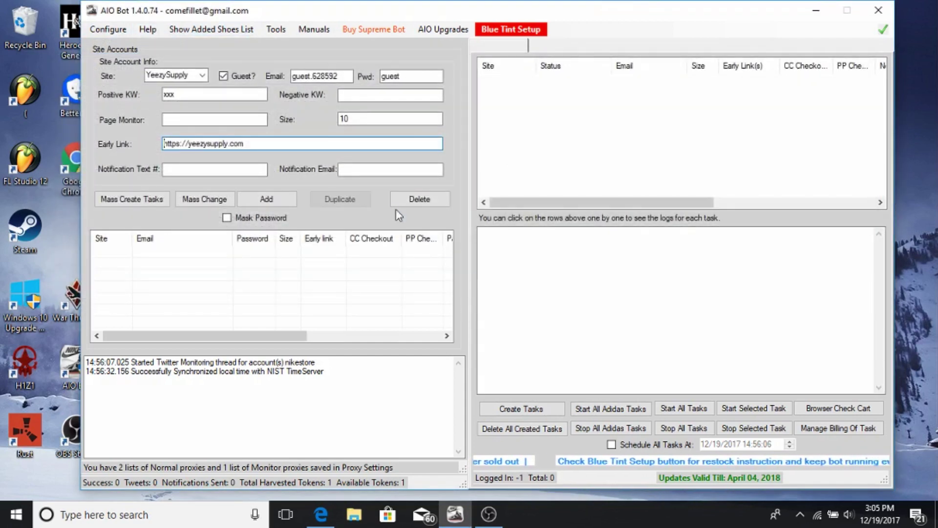
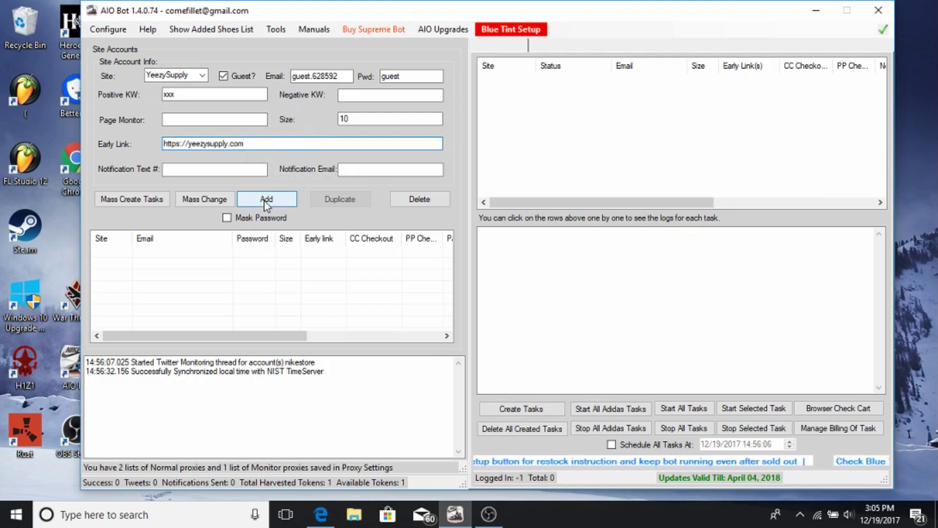
Start a new proxy list in the proxy settings, name it test and set its type to Normal Proxies.
click(110, 30)
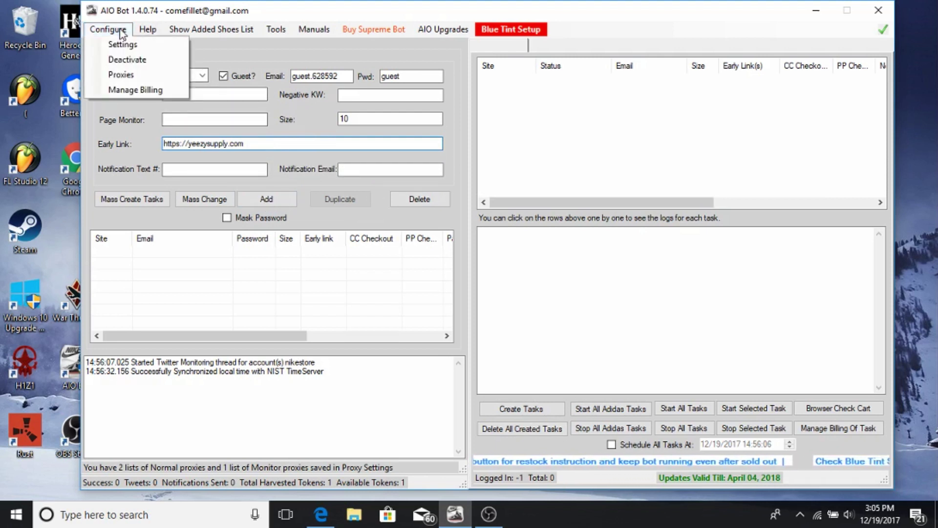
click(145, 78)
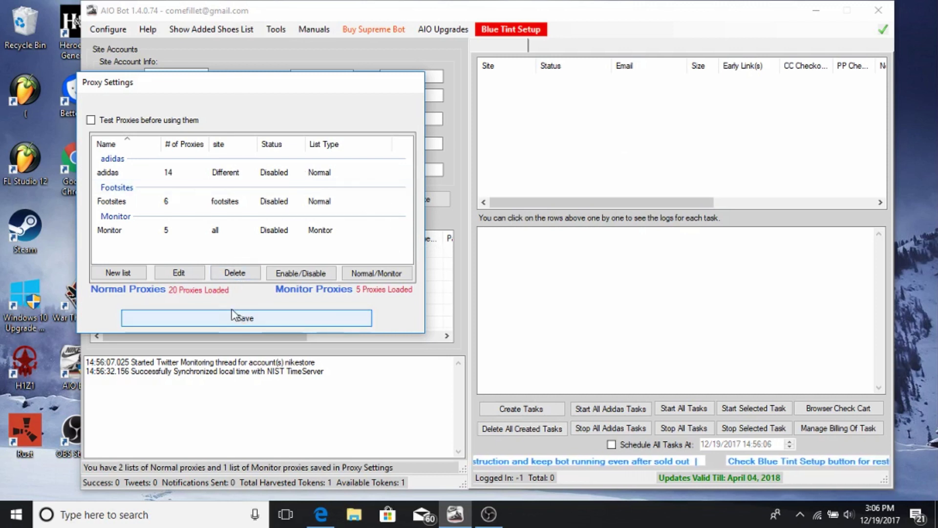
click(124, 275)
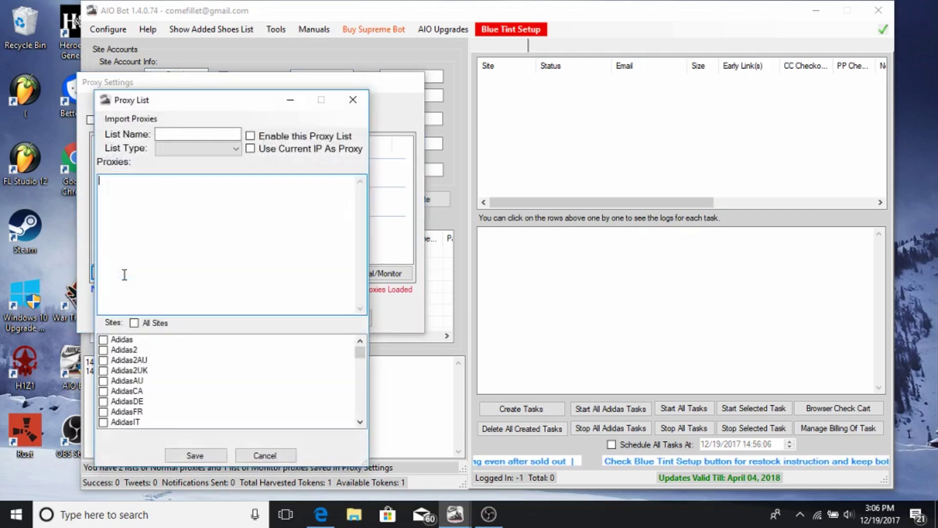
click(207, 133)
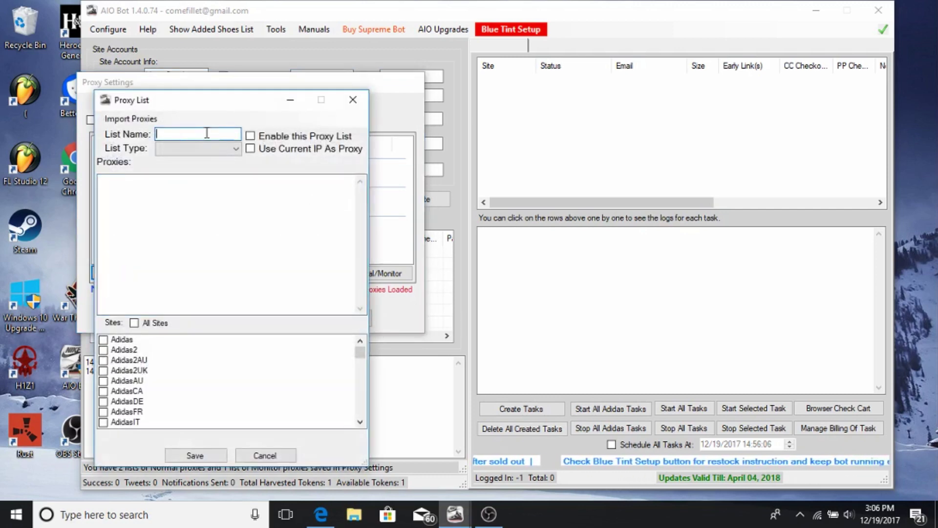
text(test)
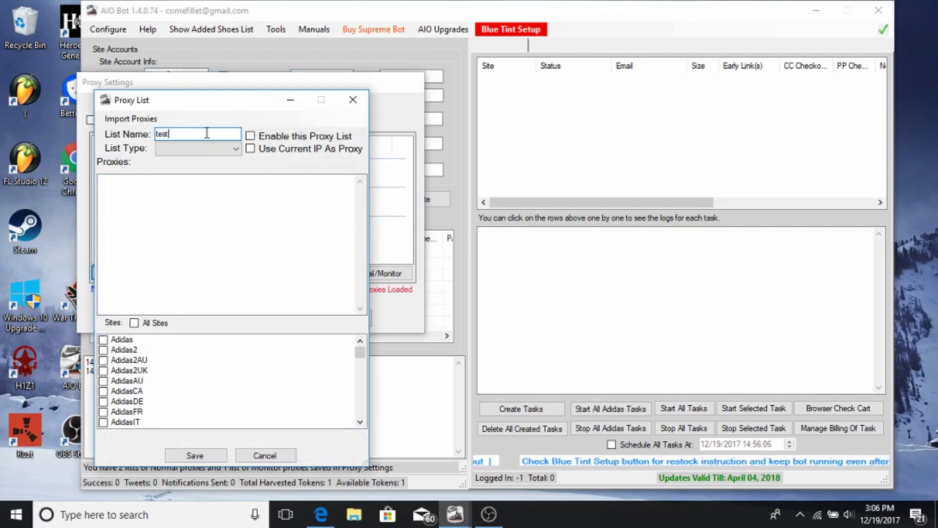
click(226, 148)
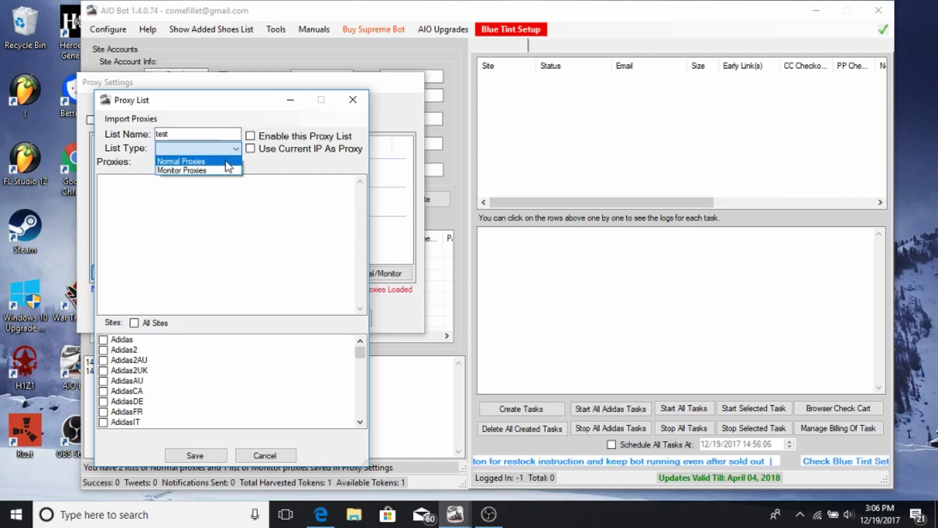
click(225, 161)
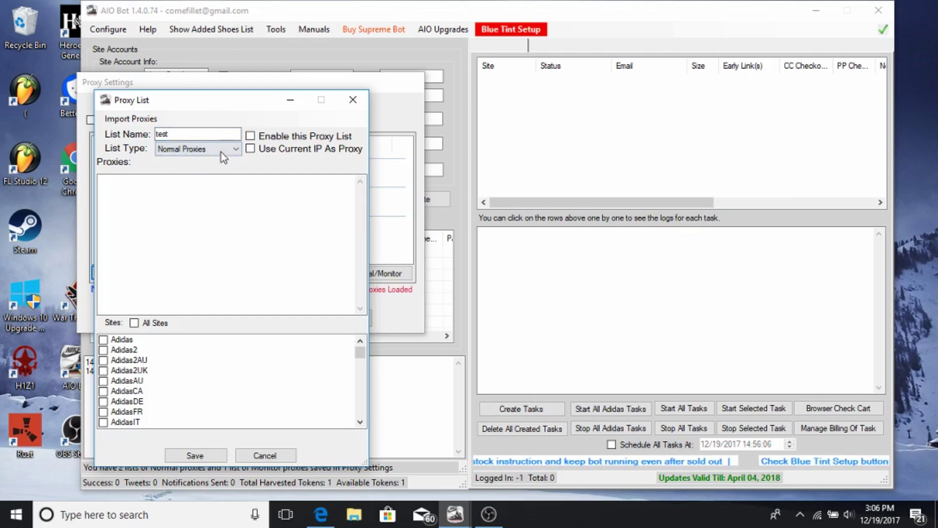
Compare the Normal Proxies and Monitor Proxies options for the list type, keeping Normal Proxies selected.
click(221, 151)
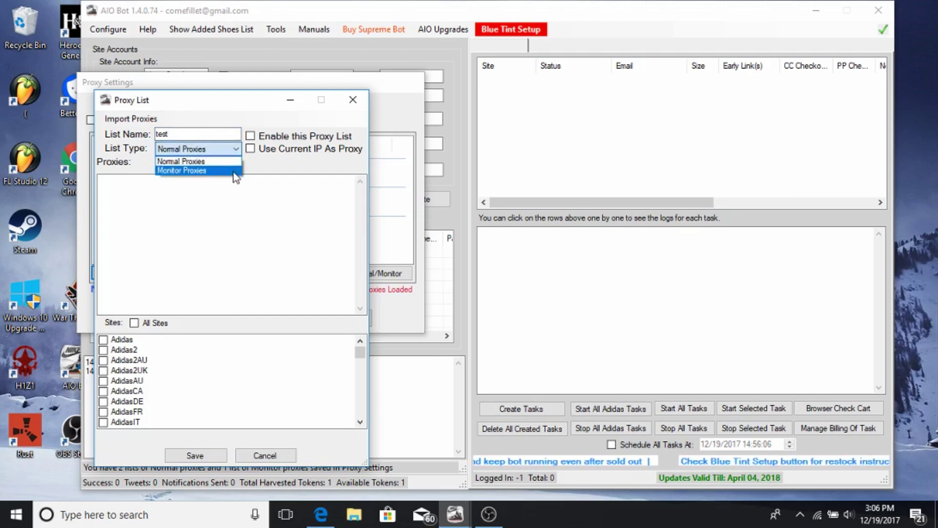
click(233, 171)
click(223, 149)
click(222, 161)
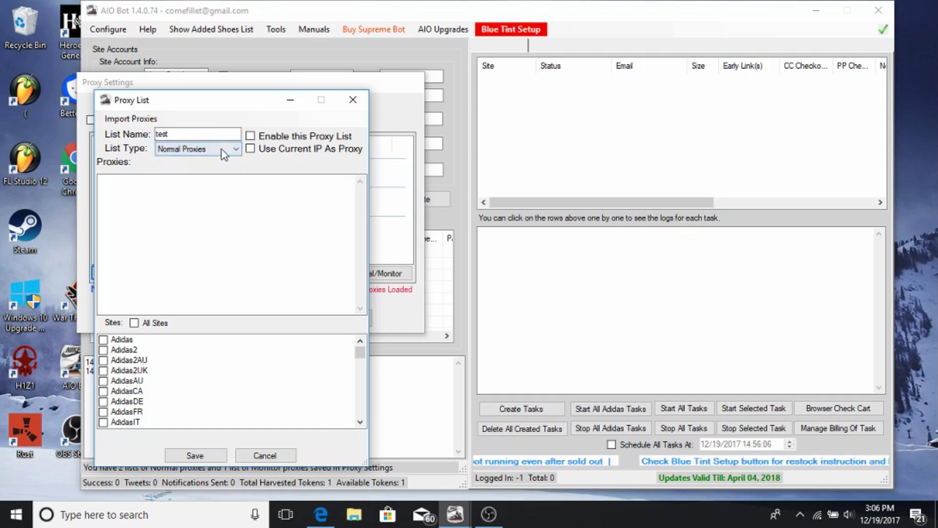
click(222, 150)
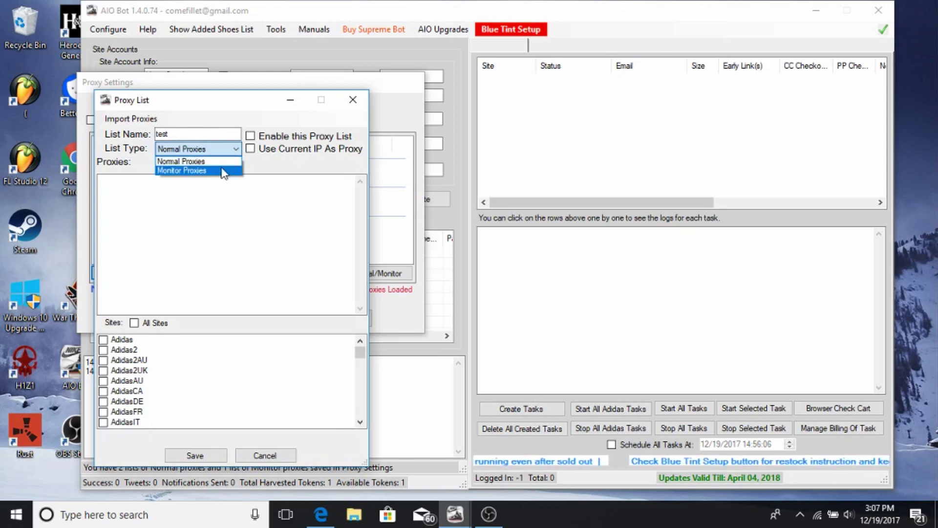
click(224, 162)
click(224, 149)
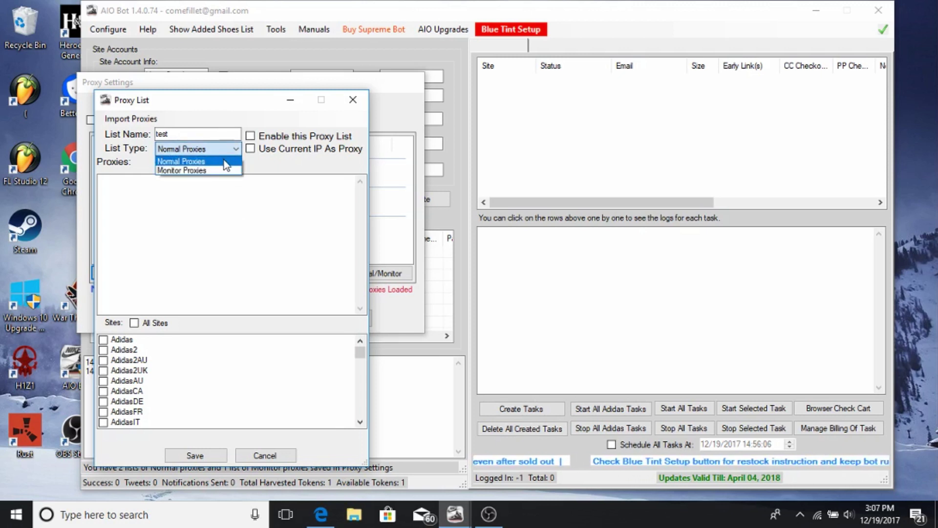
click(232, 162)
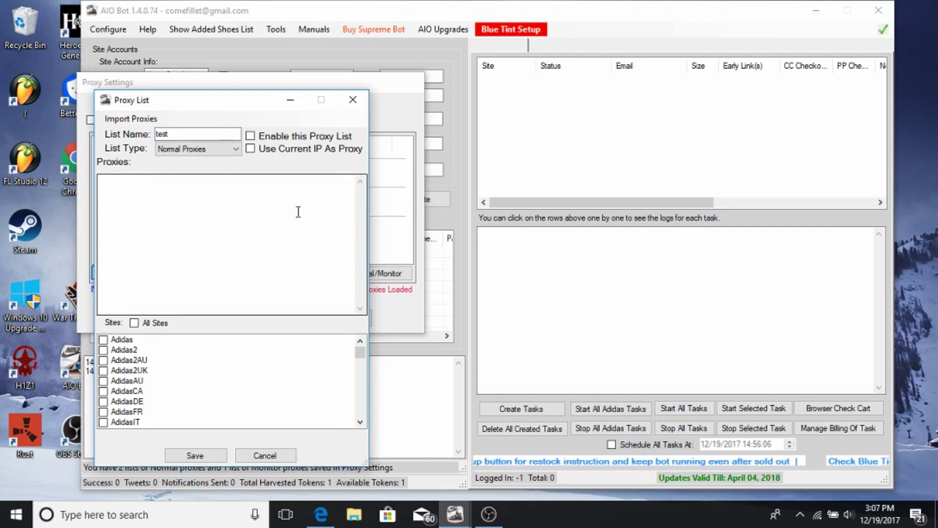
click(236, 150)
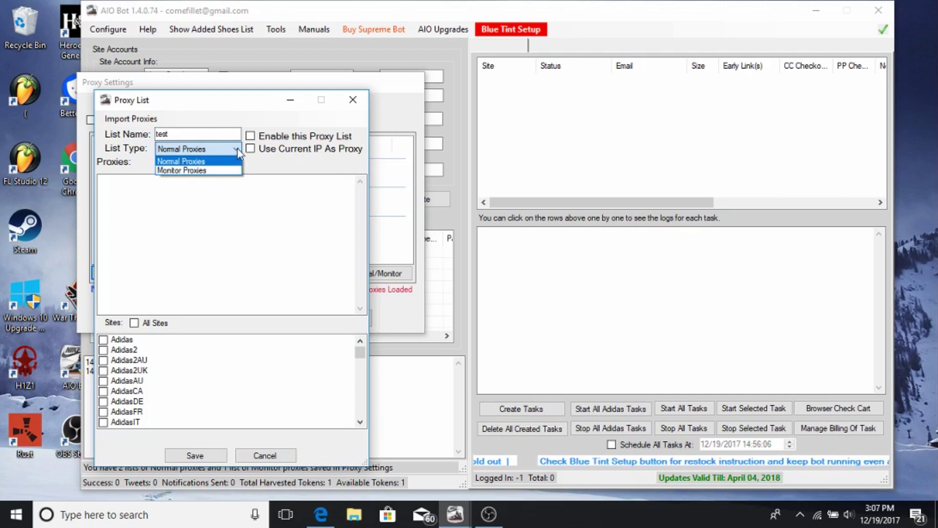
click(238, 149)
click(238, 149)
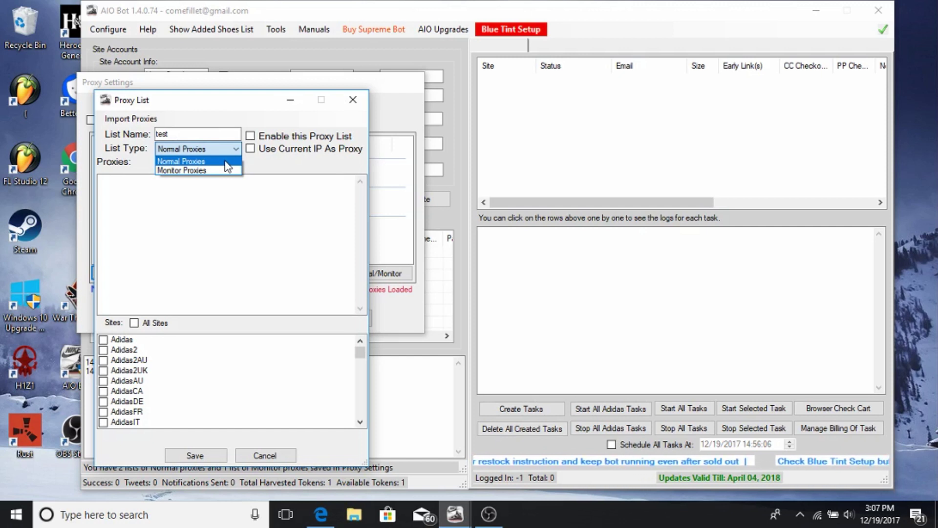
click(226, 161)
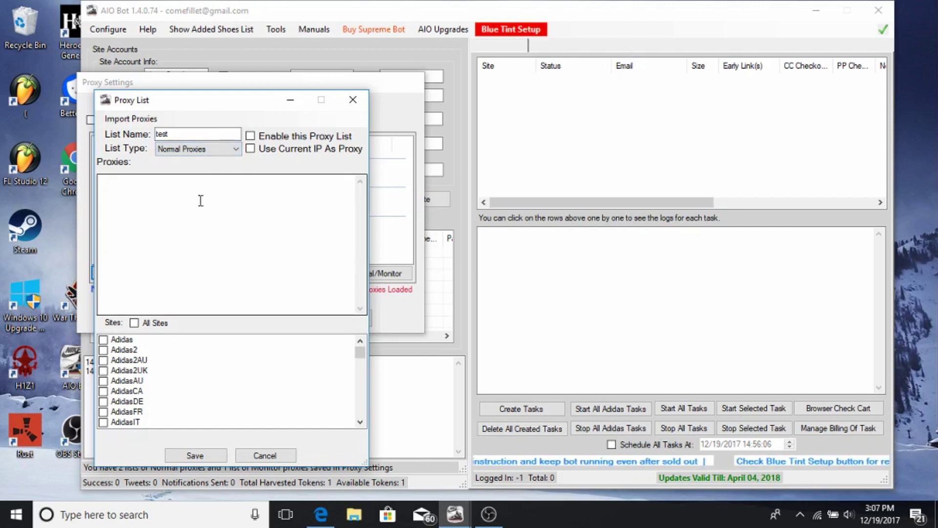
click(217, 149)
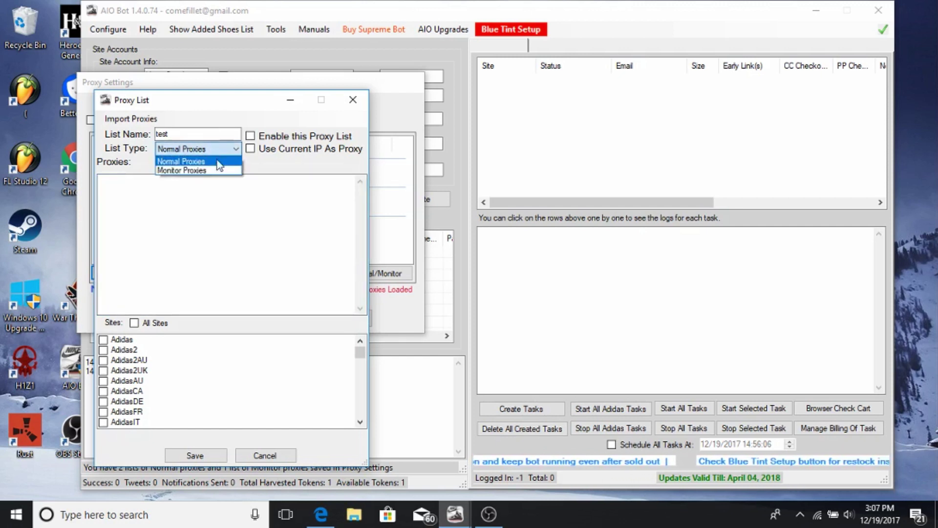
click(221, 162)
Enter 111 as a sample entry in the test list's proxies and erase it.
click(154, 191)
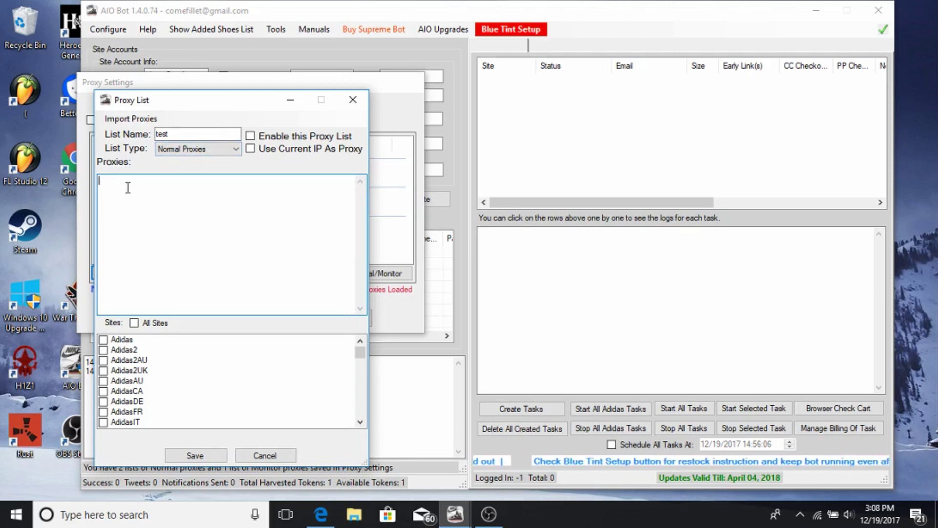
text(111)
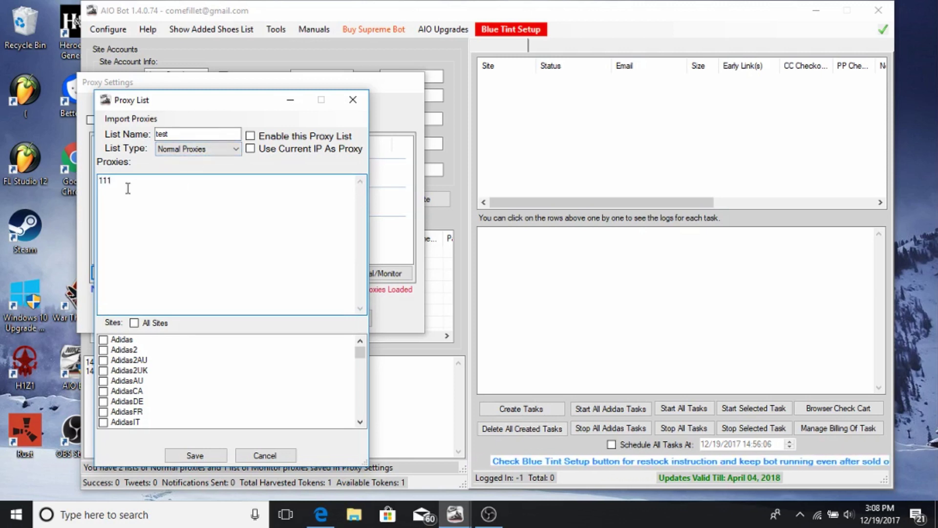
key(BackSpace)
key(BackSpace)
key(BackSpace)
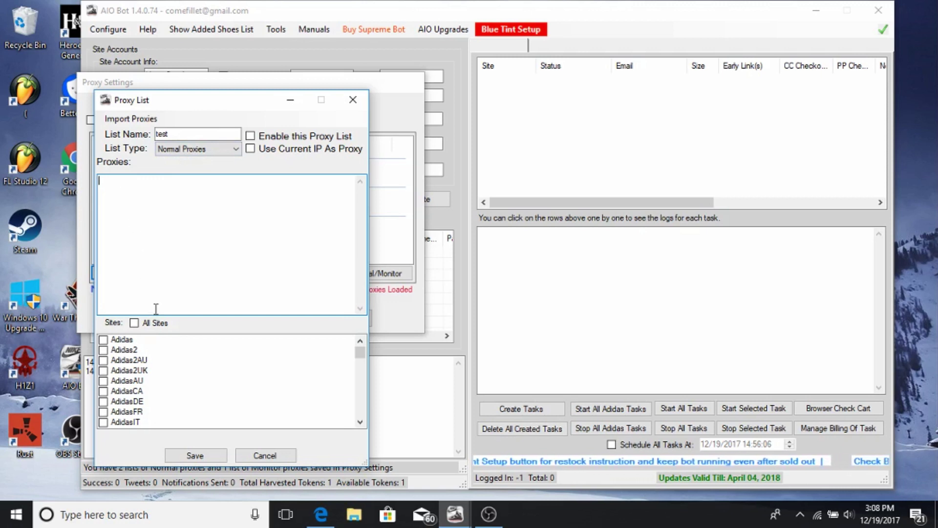
Assign the test list to the Adidas site, trying the All Sites option and turning it back off.
click(103, 340)
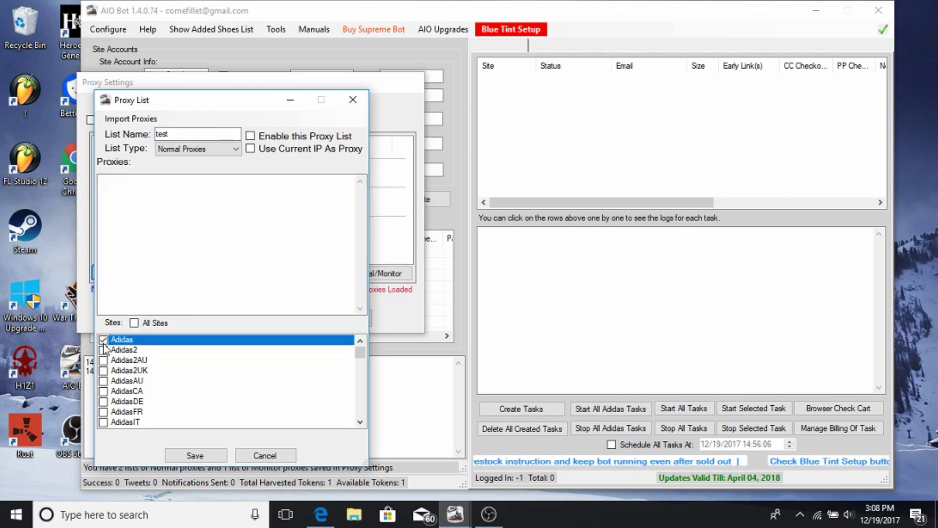
scroll(138, 361, down, 5)
scroll(138, 360, up, 5)
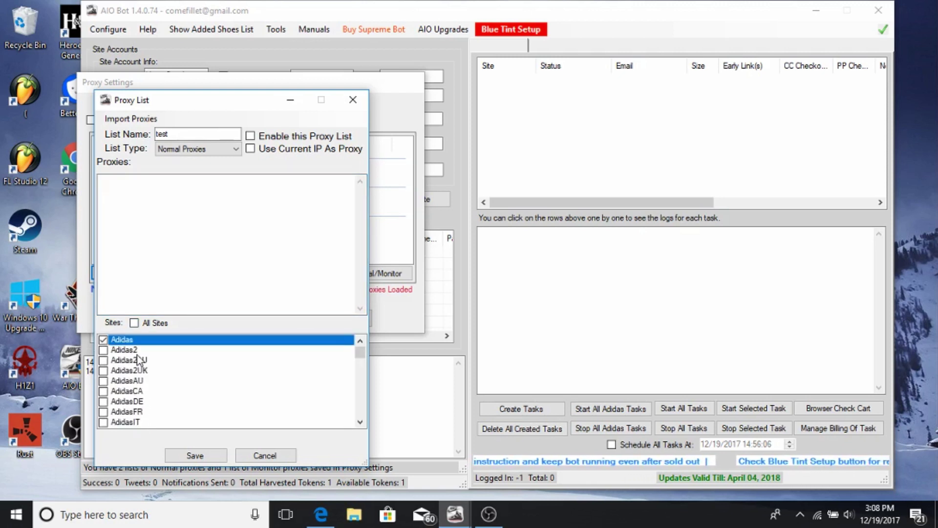
scroll(137, 356, down, 7)
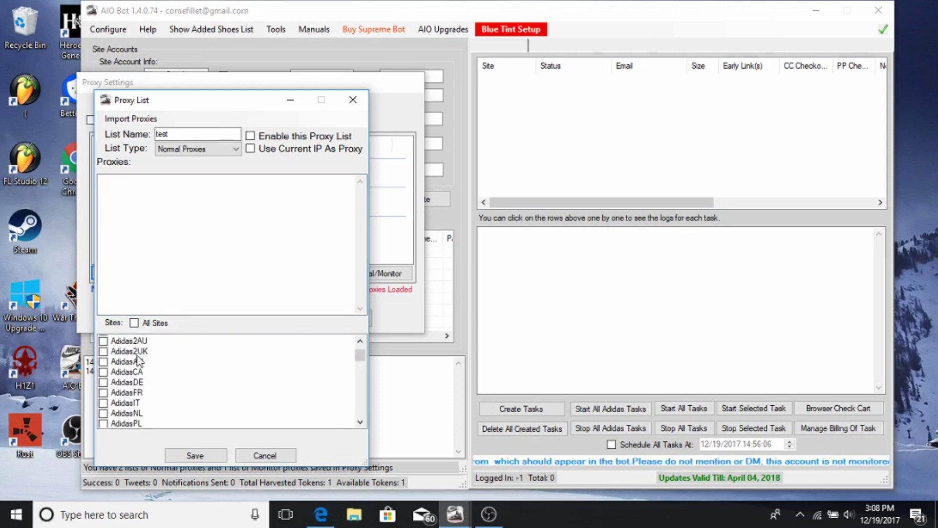
click(134, 323)
click(134, 323)
scroll(135, 347, up, 5)
scroll(135, 342, up, 1)
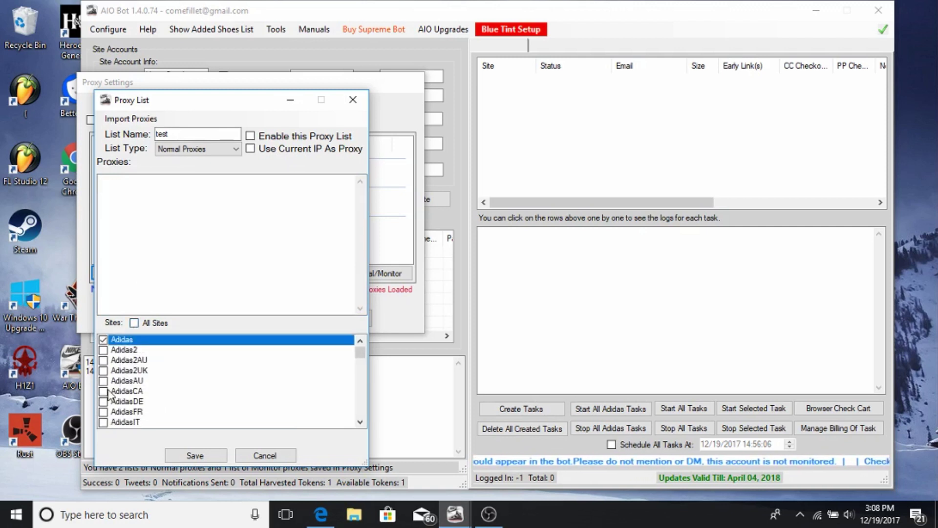
click(134, 323)
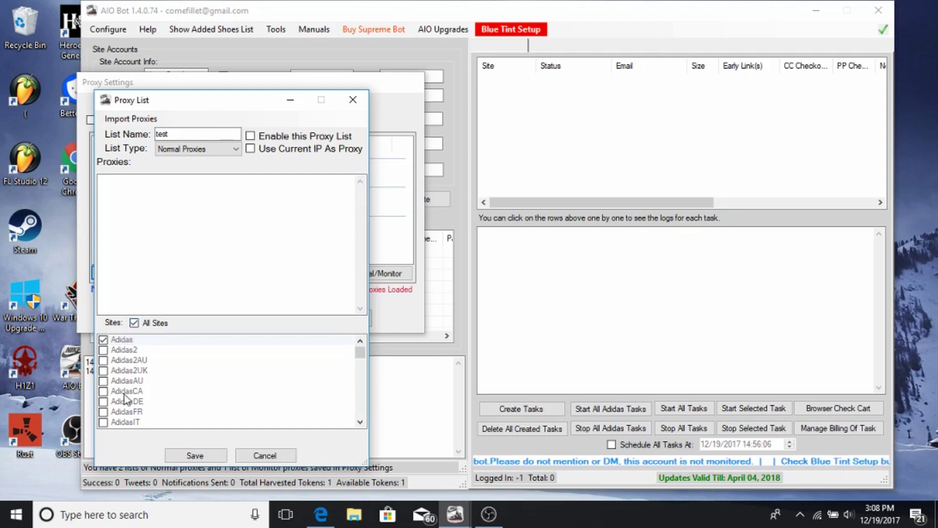
click(133, 323)
click(158, 229)
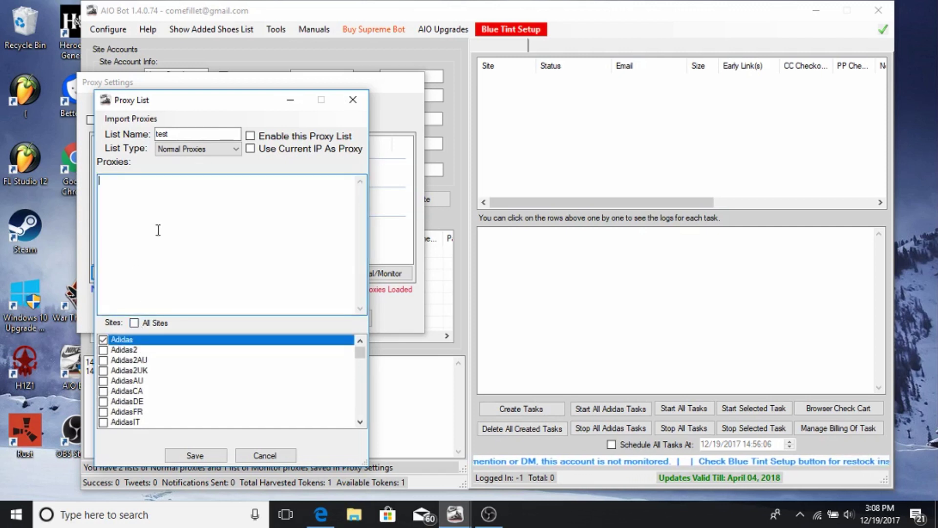
Try to save the test proxy list without any proxies, dismiss the message and close the list unsaved.
click(185, 457)
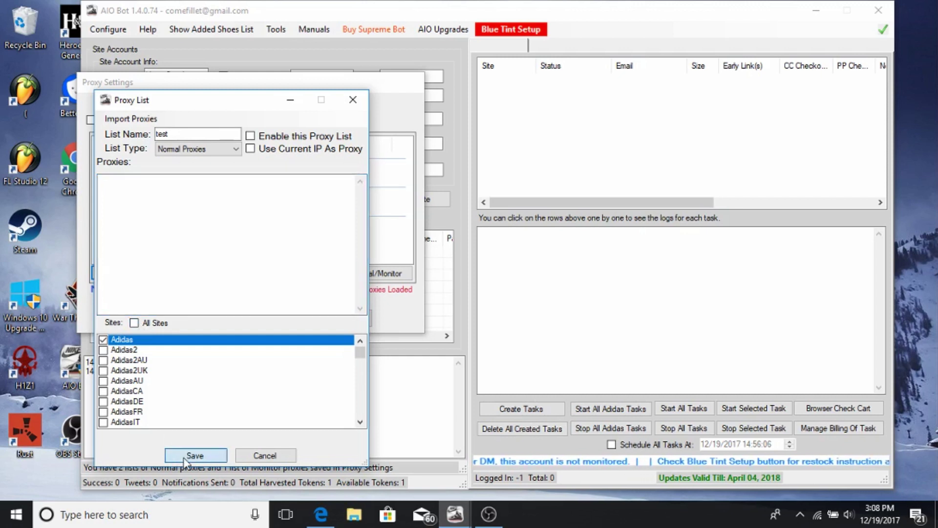
click(508, 300)
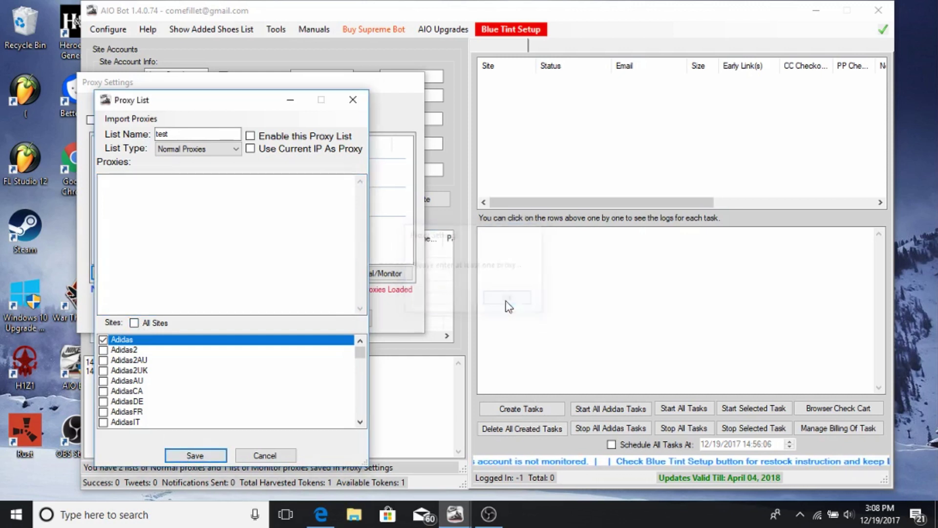
click(353, 100)
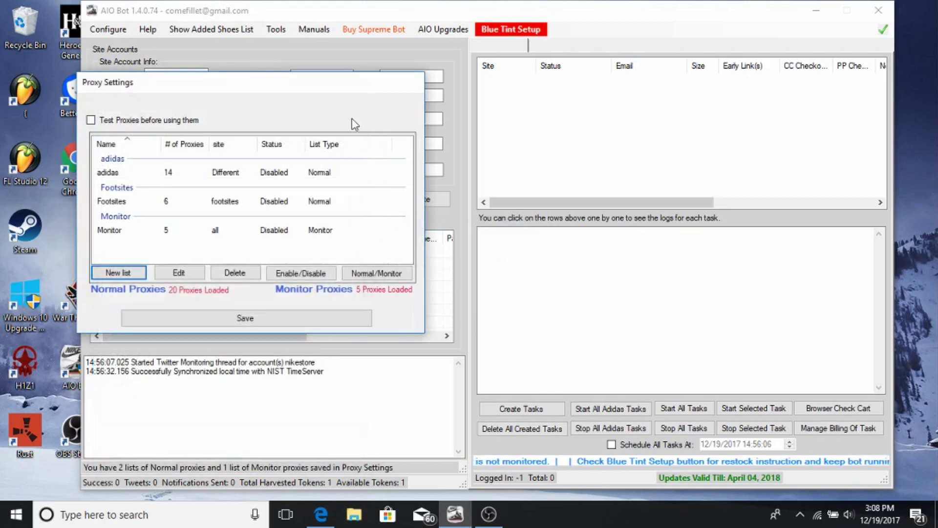
Start another new proxy list, name it test and set its type to Monitor Proxies.
click(117, 275)
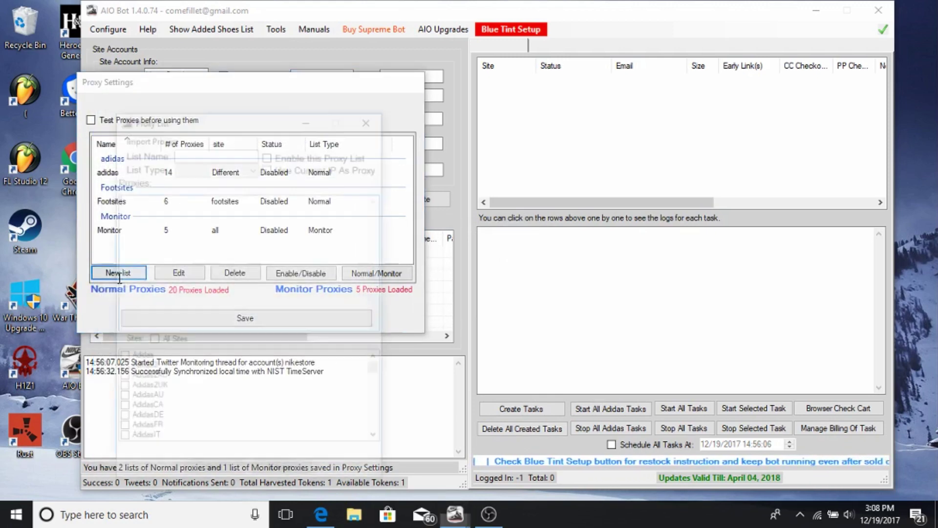
click(226, 155)
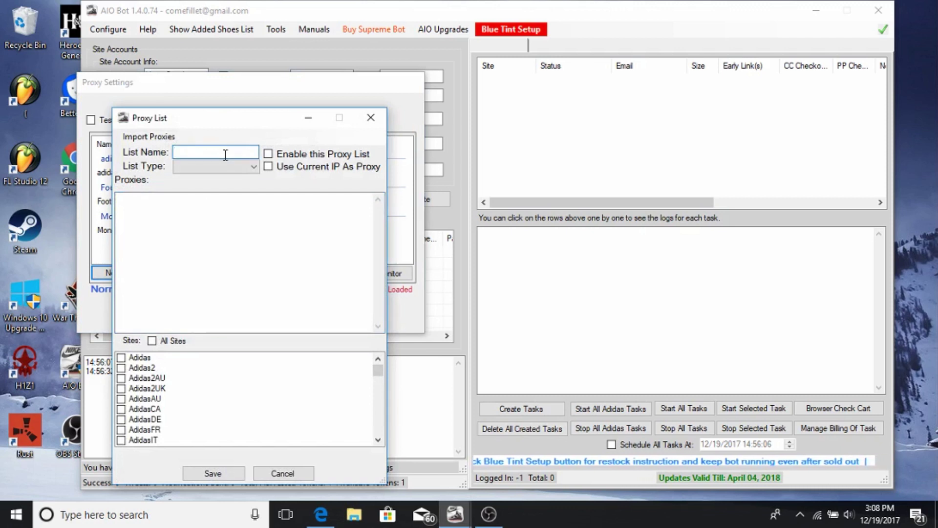
text(test)
click(224, 167)
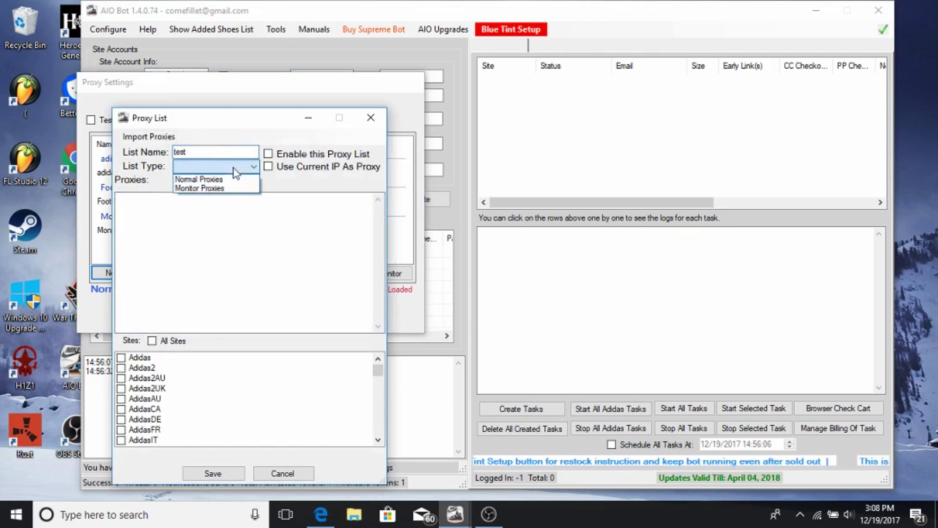
click(230, 189)
click(224, 197)
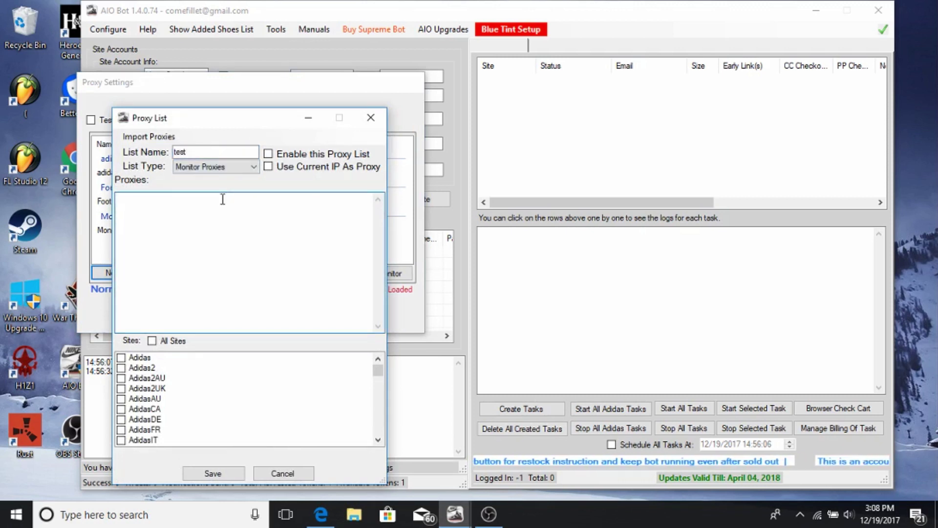
Highlight Adidas in the monitor list's sites, try to save the list without proxies, and close it unsaved.
click(123, 358)
click(212, 473)
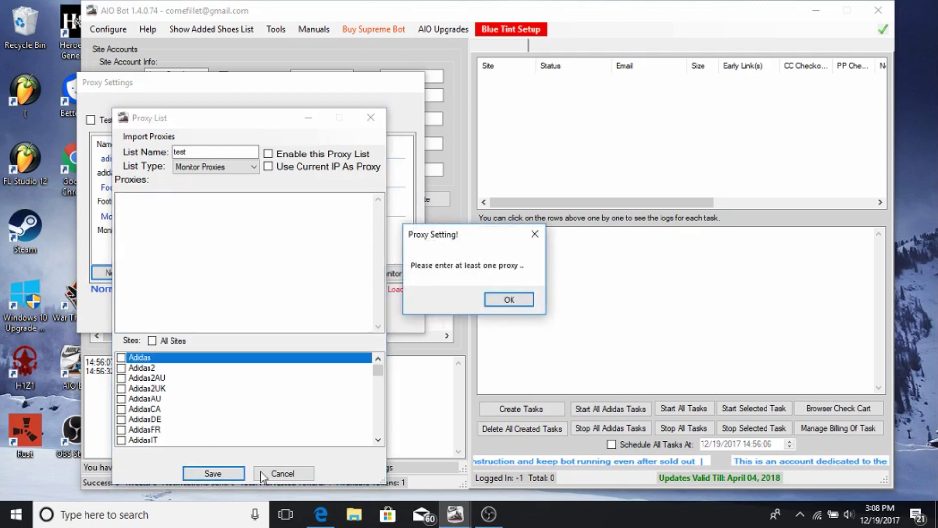
click(509, 300)
click(370, 118)
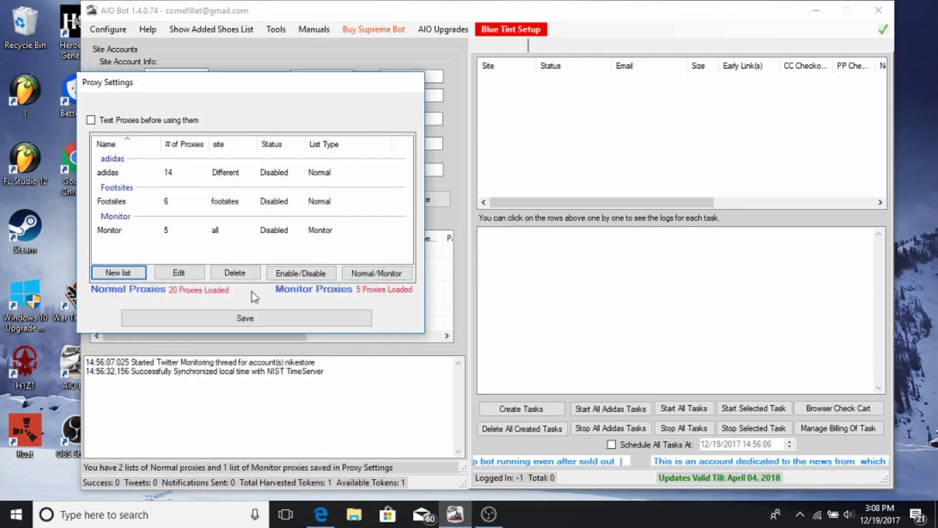
Enable the existing Monitor proxy list and disable it again.
click(268, 233)
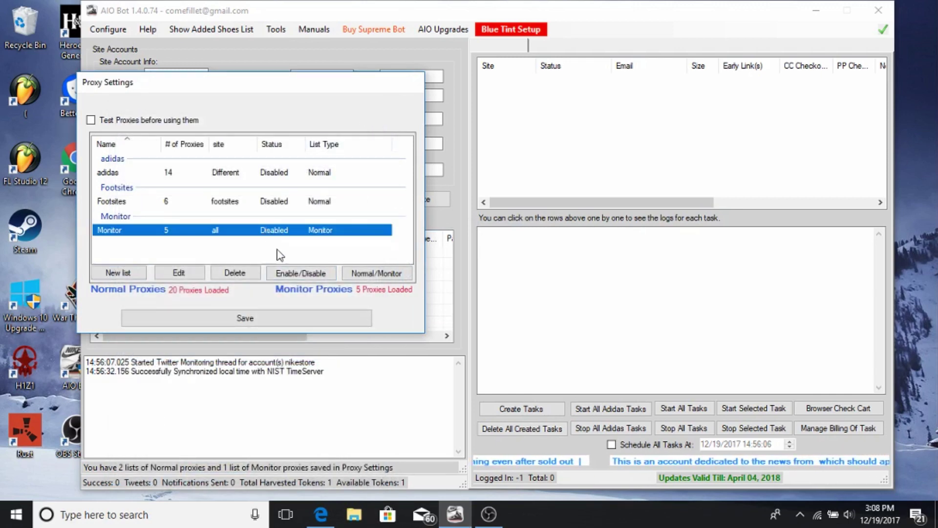
click(292, 275)
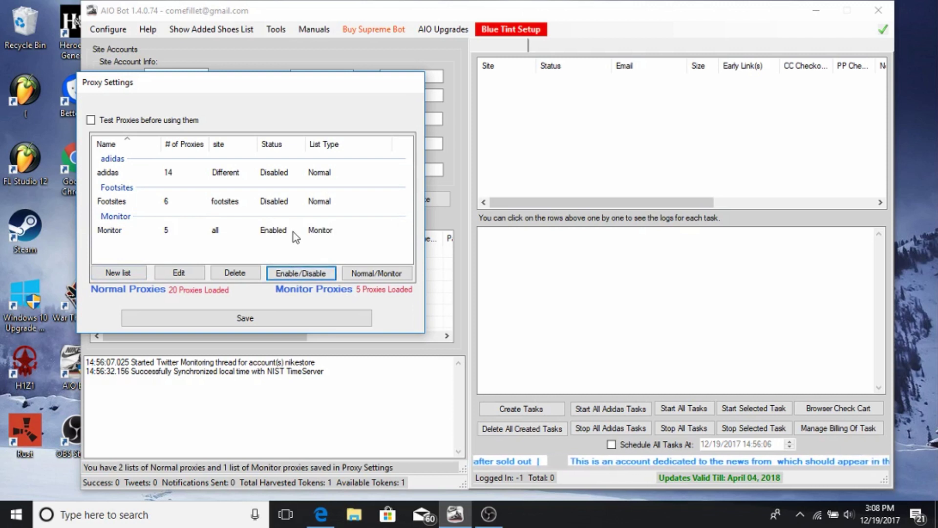
click(293, 232)
click(294, 272)
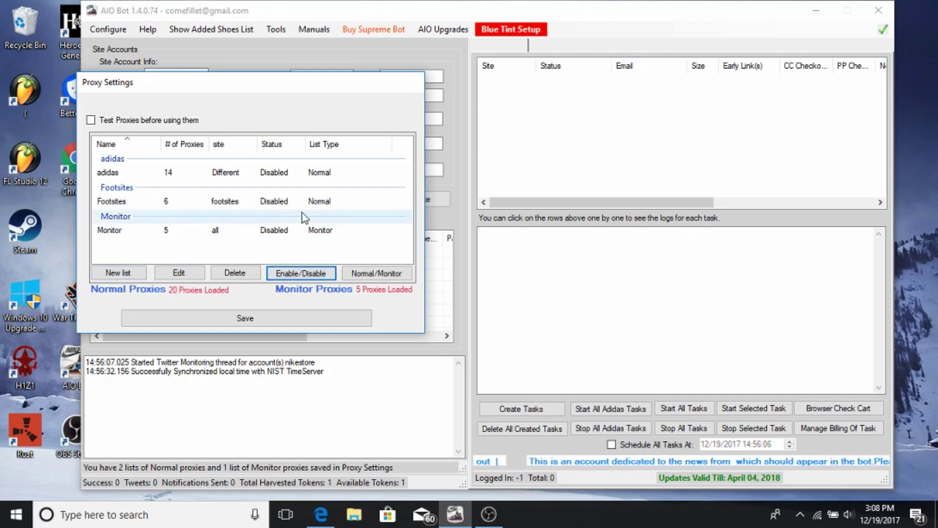
Save the proxy settings and add the YeezySupply guest account to the site accounts.
click(290, 323)
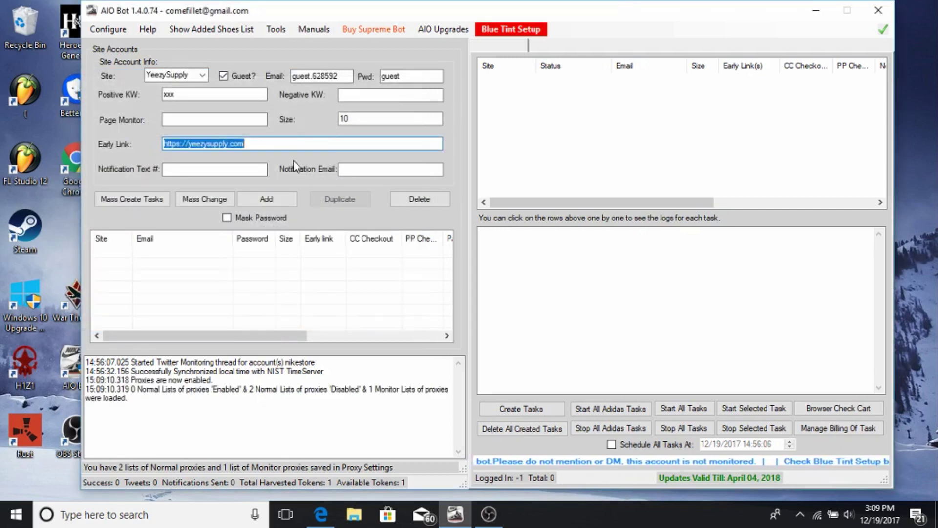
click(282, 203)
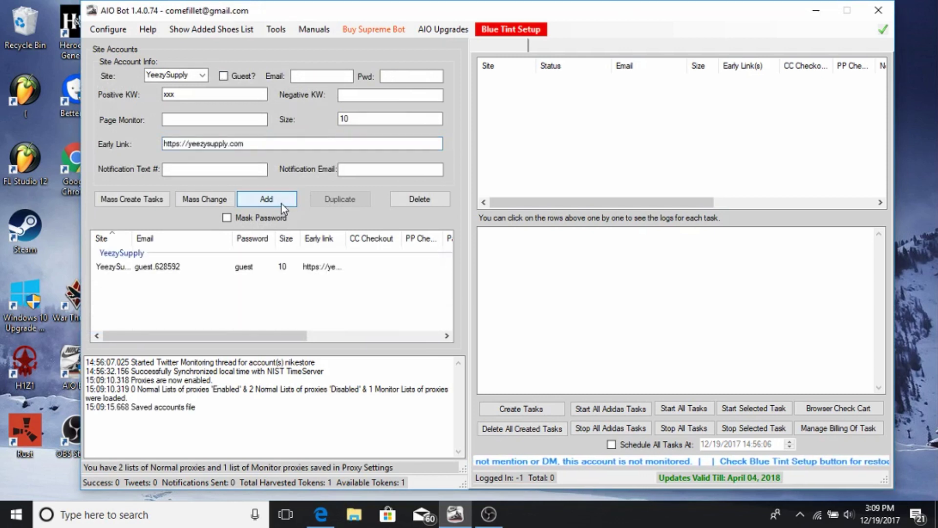
Assign the second saved billing profile to the YeezySupply account with auto checkout enabled, acknowledging the autocheckout notice.
right_click(243, 269)
click(262, 282)
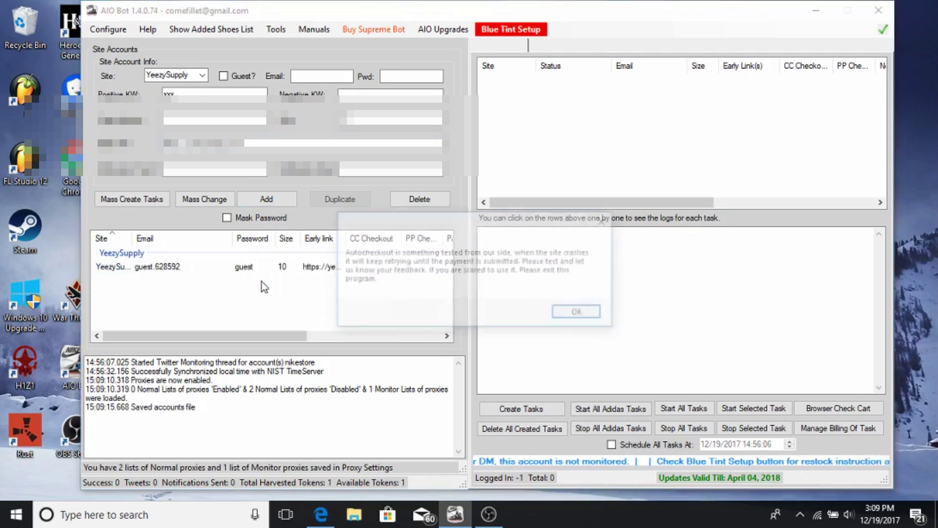
click(597, 315)
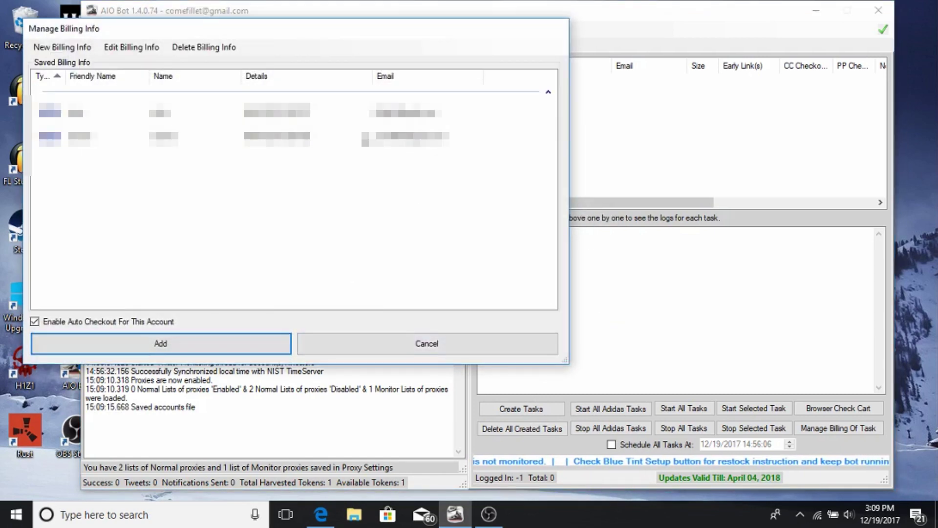
click(365, 138)
click(287, 341)
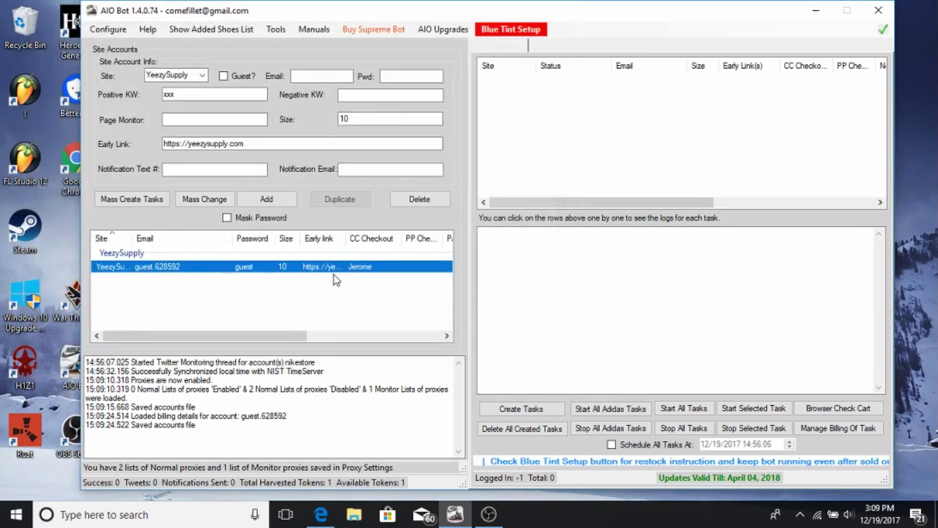
Create a running task from the YeezySupply guest account.
click(324, 291)
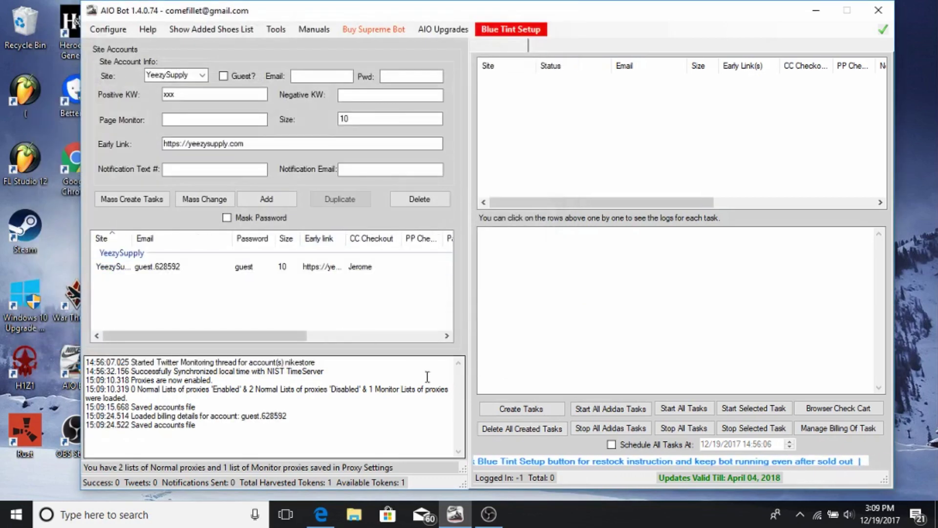
click(508, 409)
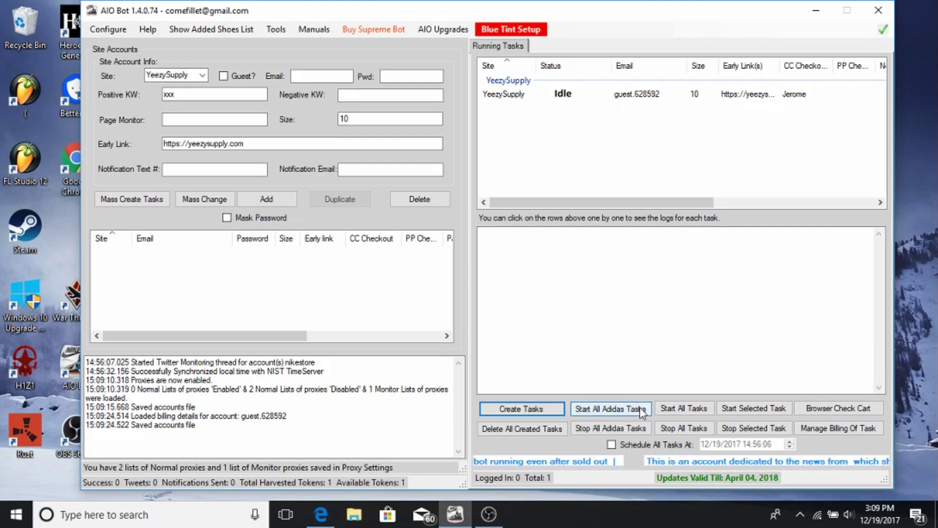
click(676, 412)
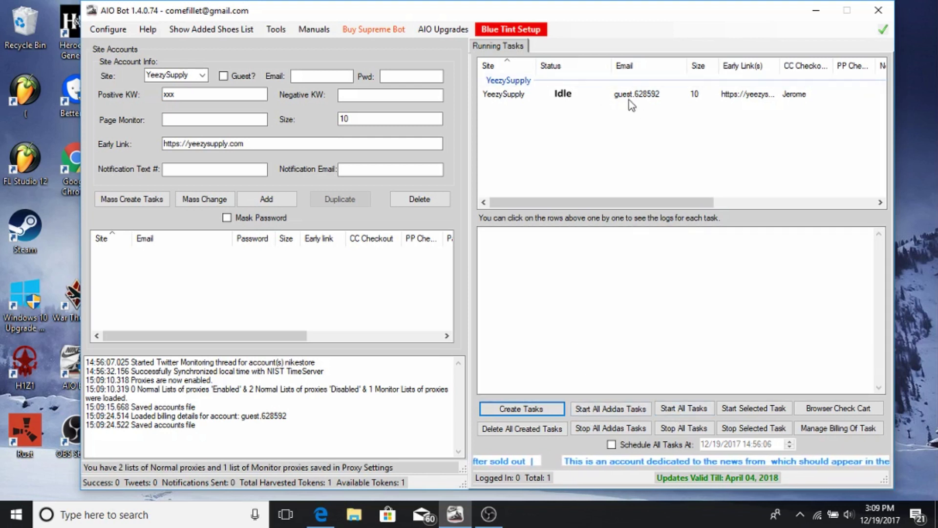
Configure mass task creation for YeezySupply with size 10, 10 tasks and the saved billing profile.
click(132, 201)
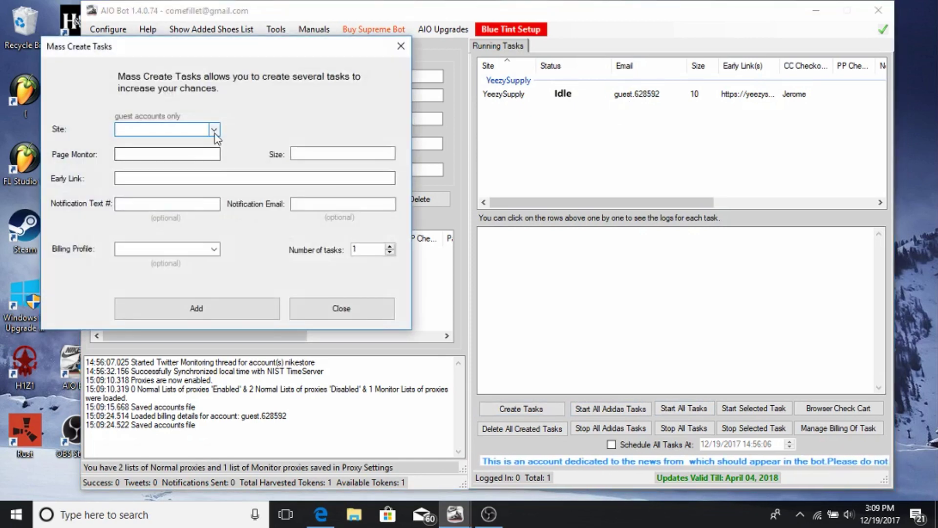
click(185, 130)
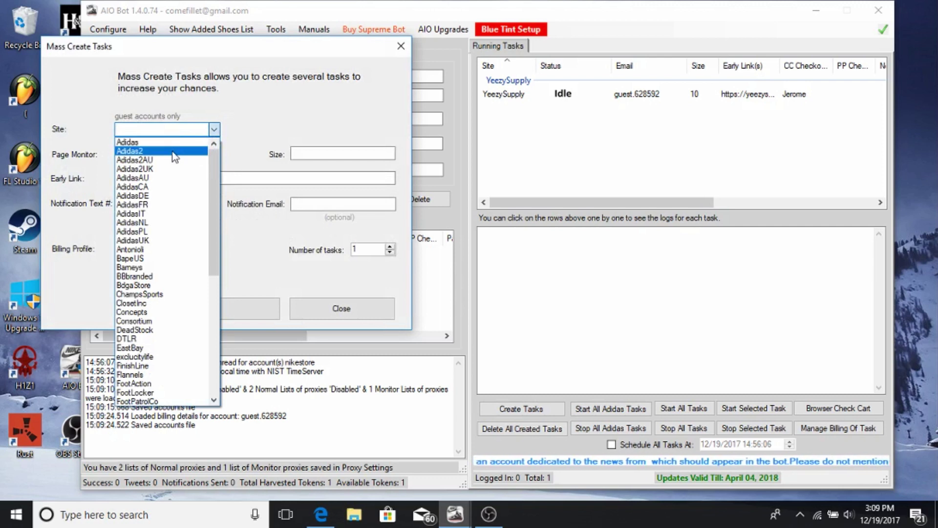
scroll(180, 152, down, 7)
scroll(143, 243, down, 3)
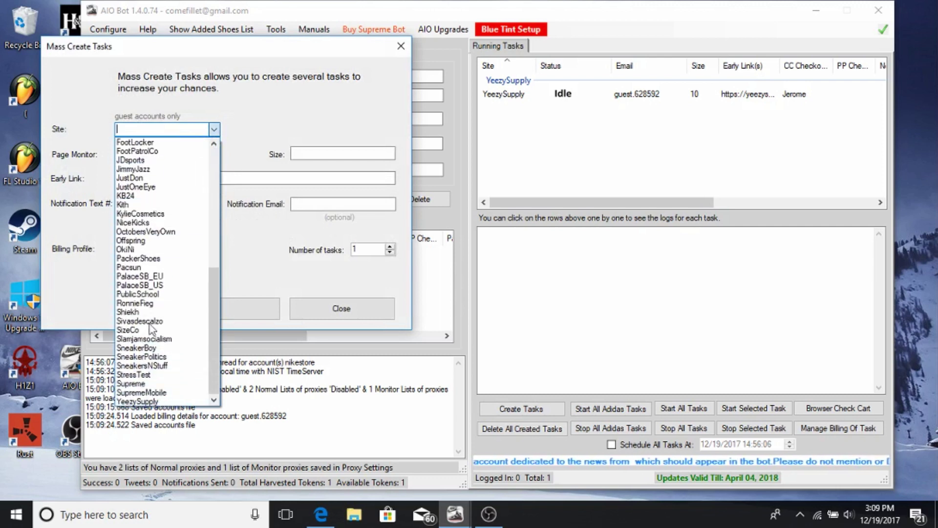
click(150, 402)
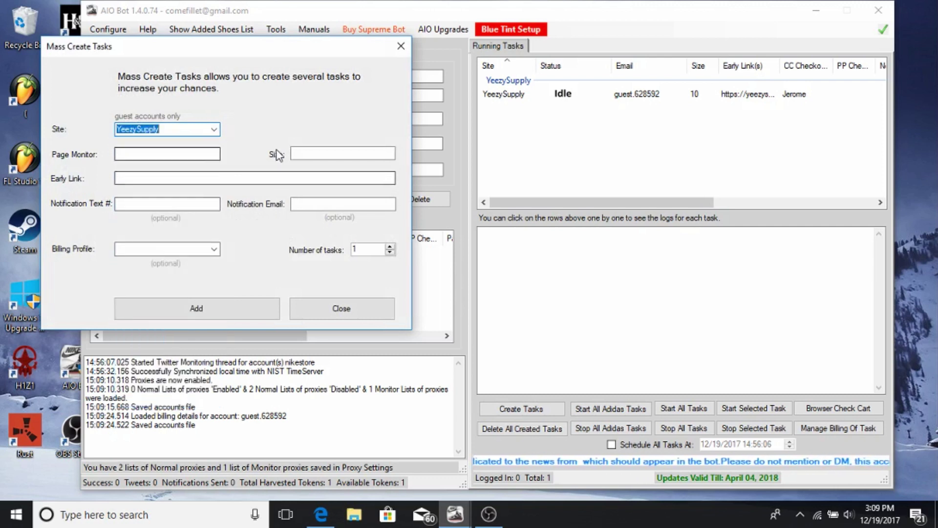
click(301, 152)
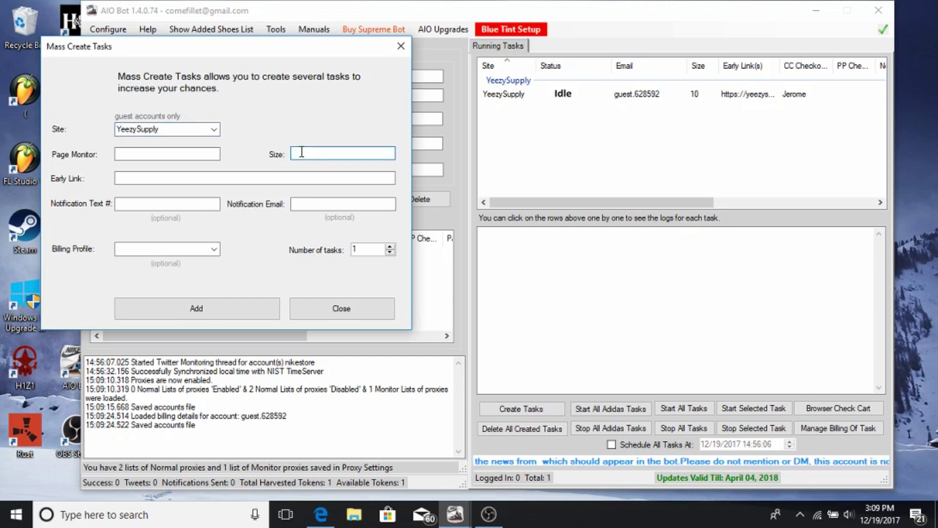
text(10)
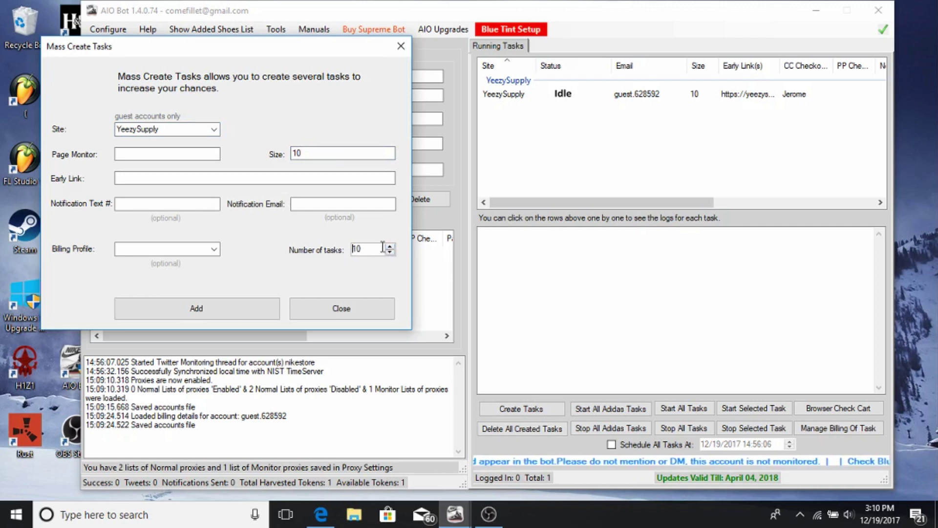
click(214, 251)
click(197, 269)
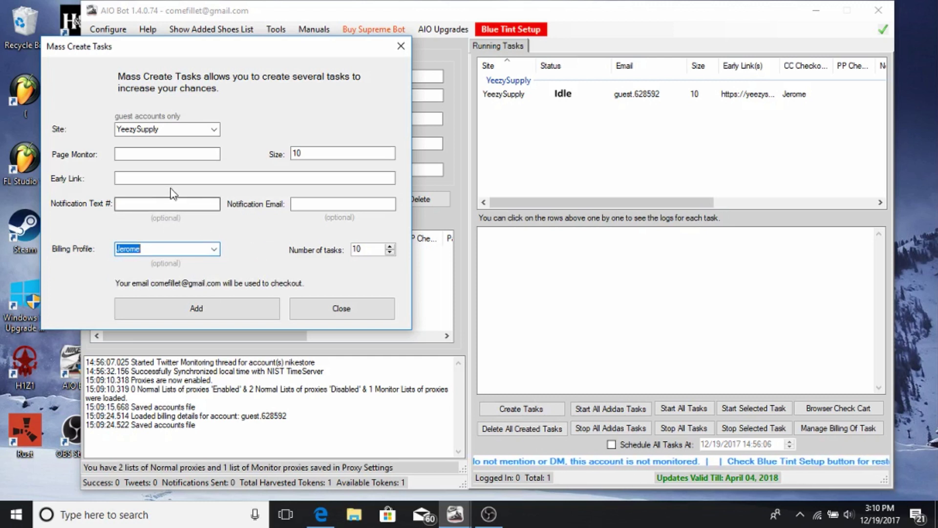
Try to add the mass tasks with the page monitor and early link left empty, and dismiss the notice.
click(157, 173)
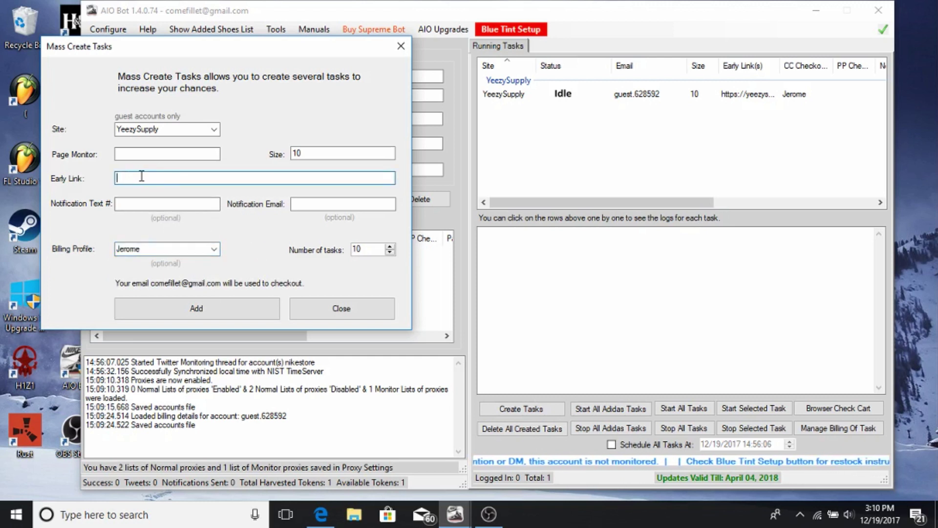
right_click(267, 177)
click(244, 110)
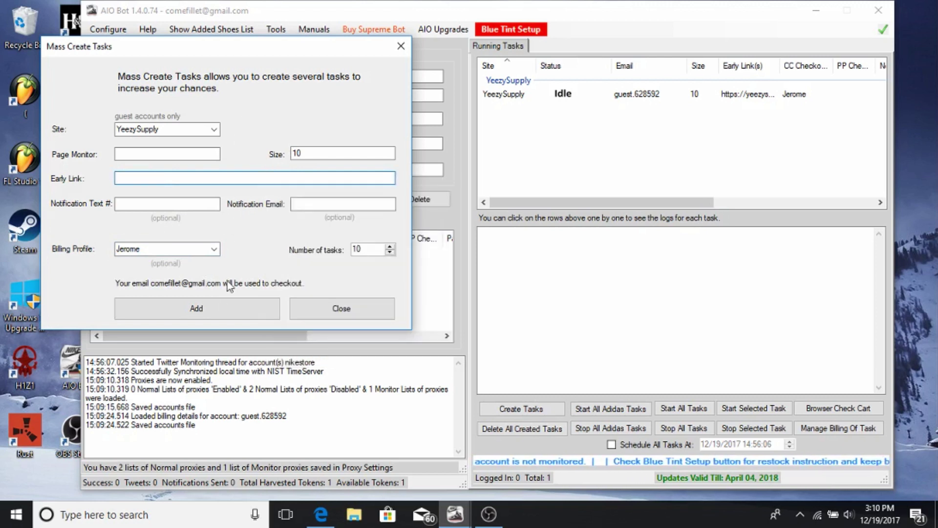
click(227, 318)
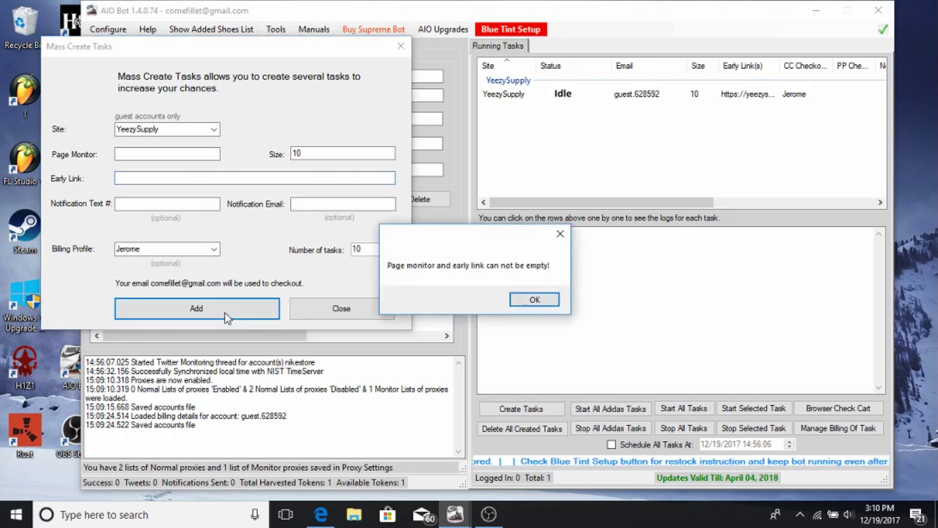
click(516, 302)
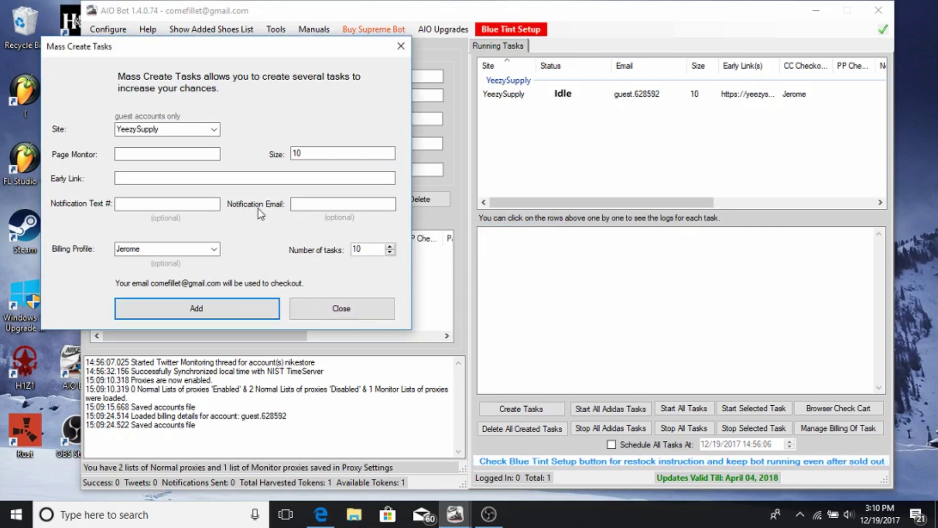
Set the page monitor to xxx, add the 10 YeezySupply tasks and close mass task creation.
click(198, 153)
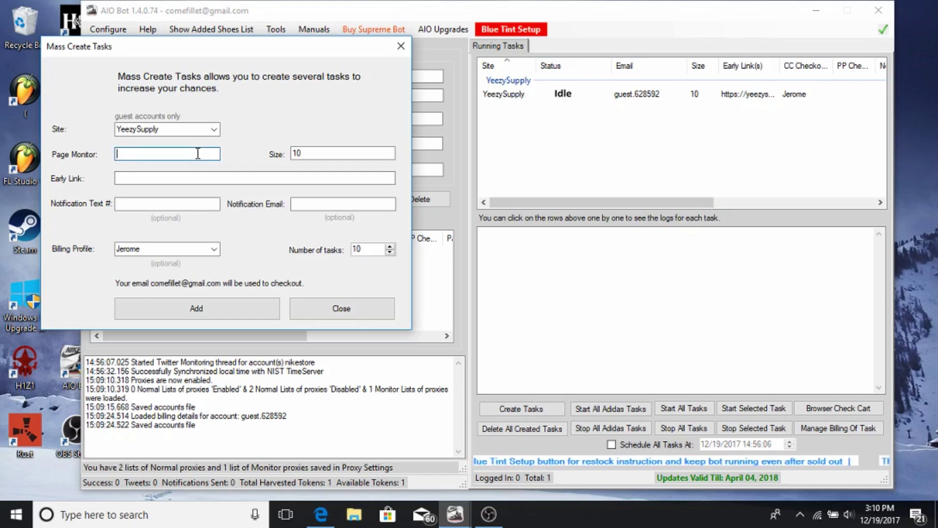
text(xxx)
click(215, 311)
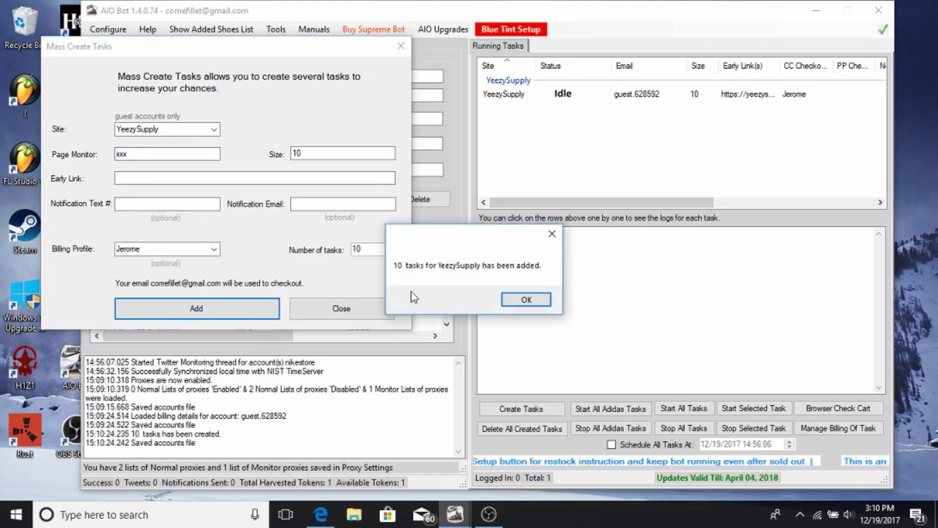
click(525, 300)
click(401, 46)
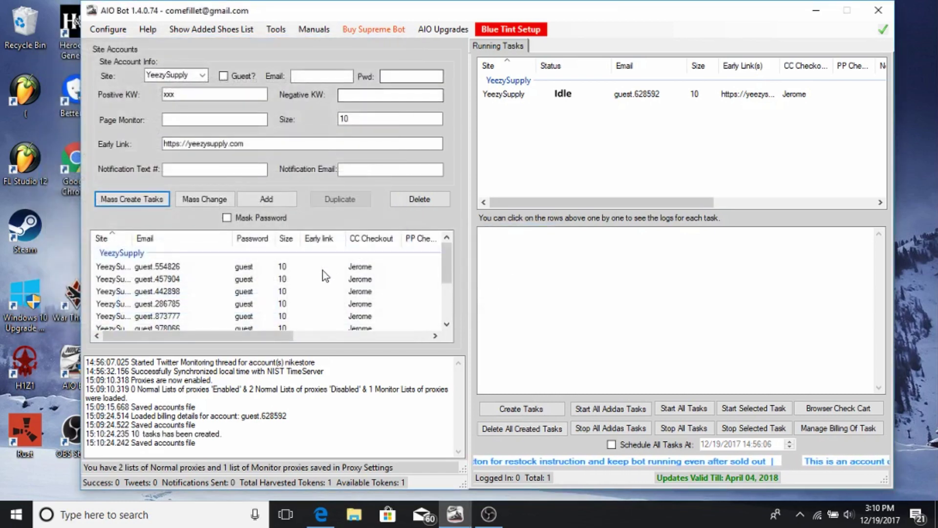
click(323, 271)
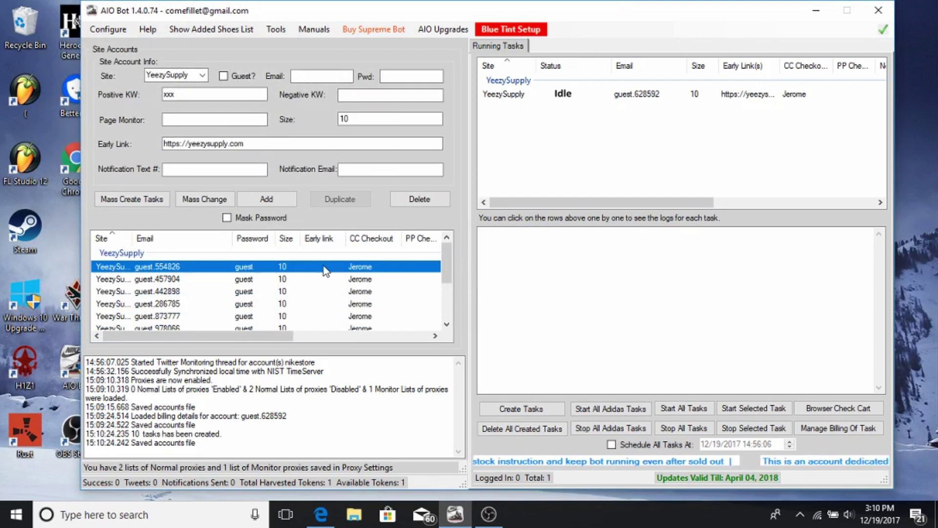
right_click(323, 266)
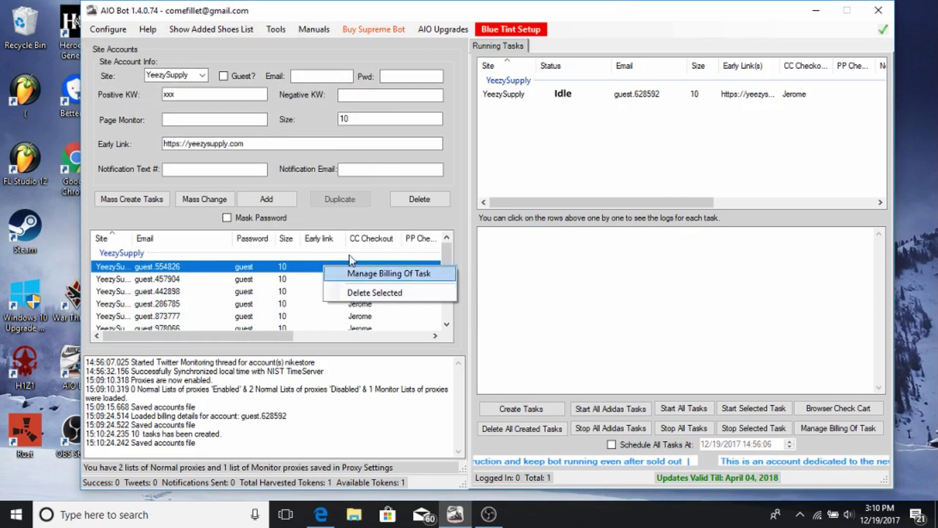
click(362, 225)
click(231, 199)
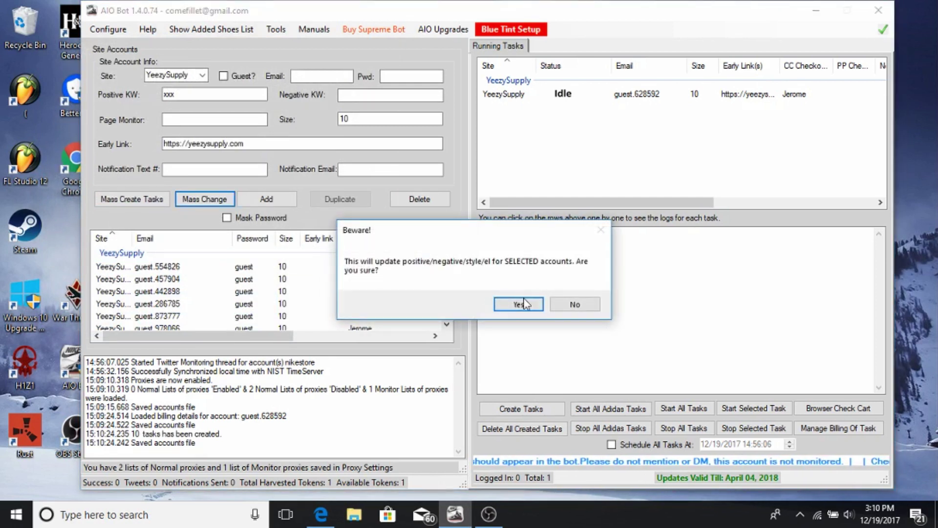
click(568, 305)
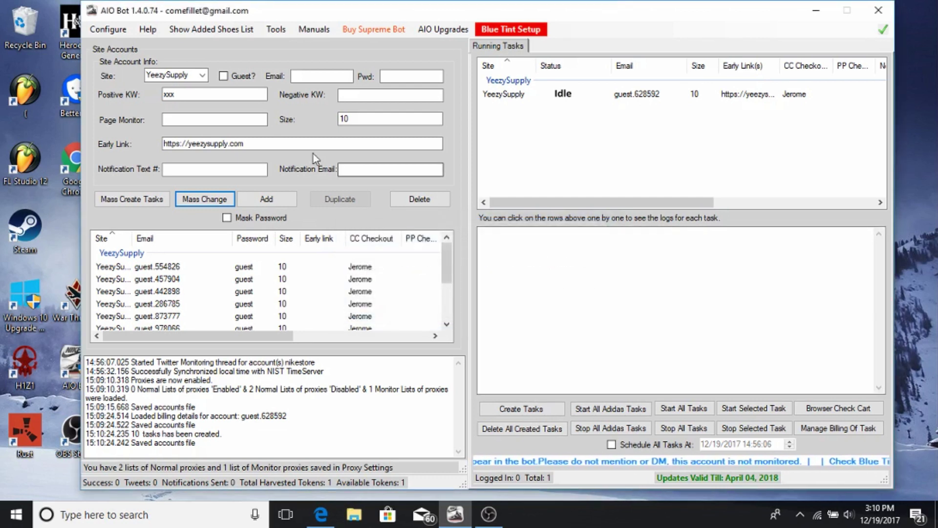
mouse_move(311, 140)
drag(311, 139, 116, 140)
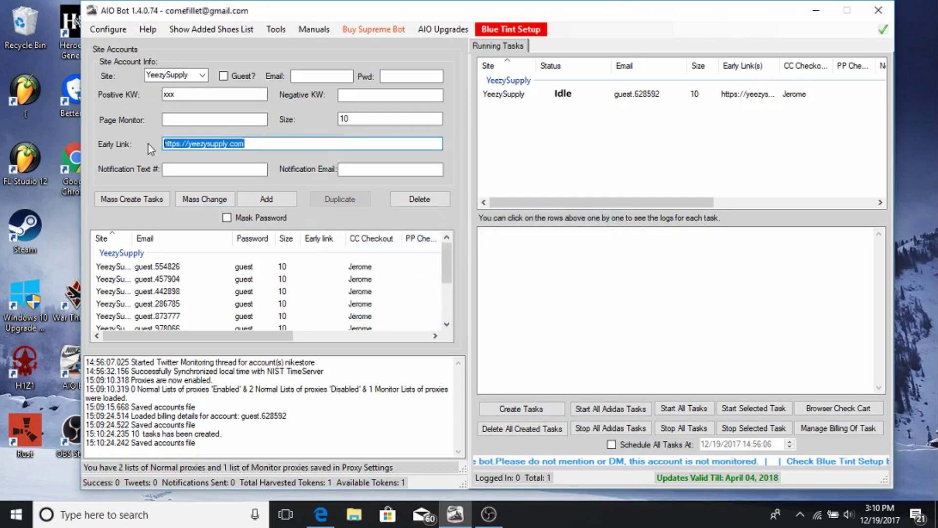
right_click(202, 143)
click(262, 185)
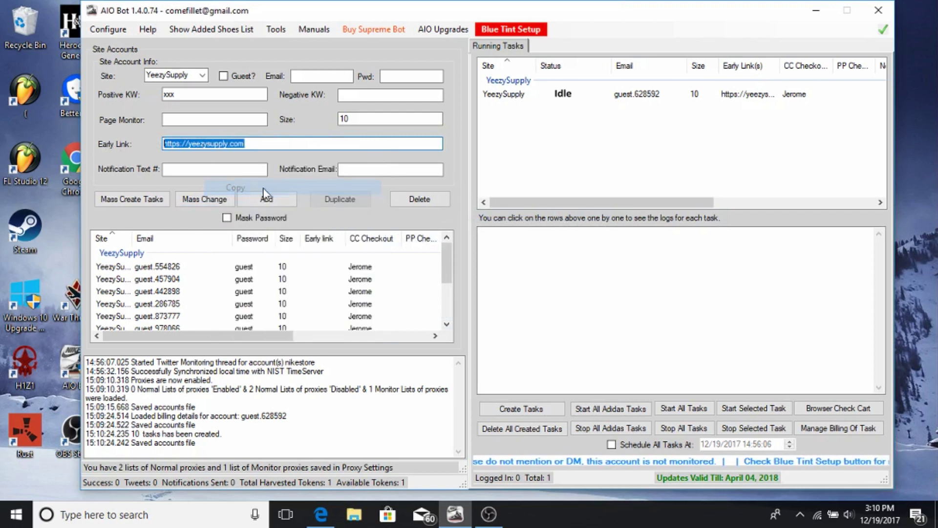
click(320, 266)
click(316, 260)
click(315, 267)
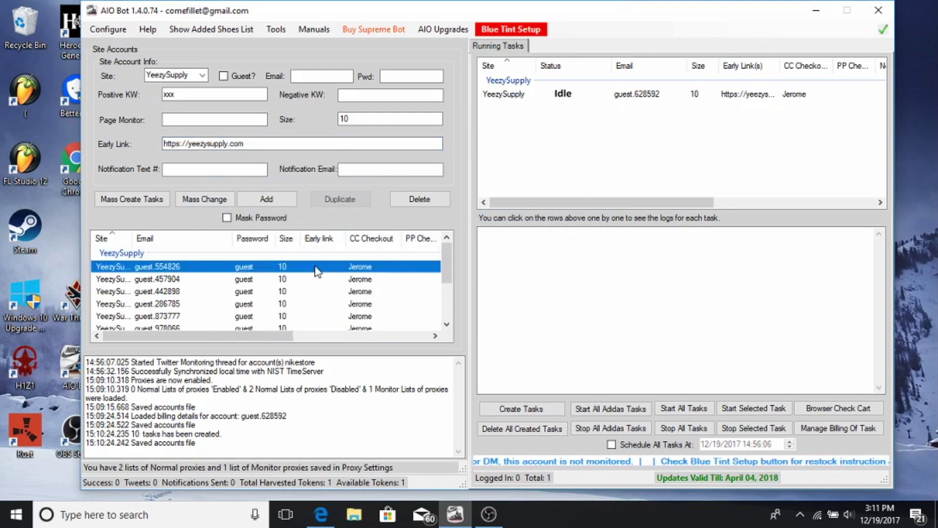
shift+click(314, 278)
shift+click(311, 291)
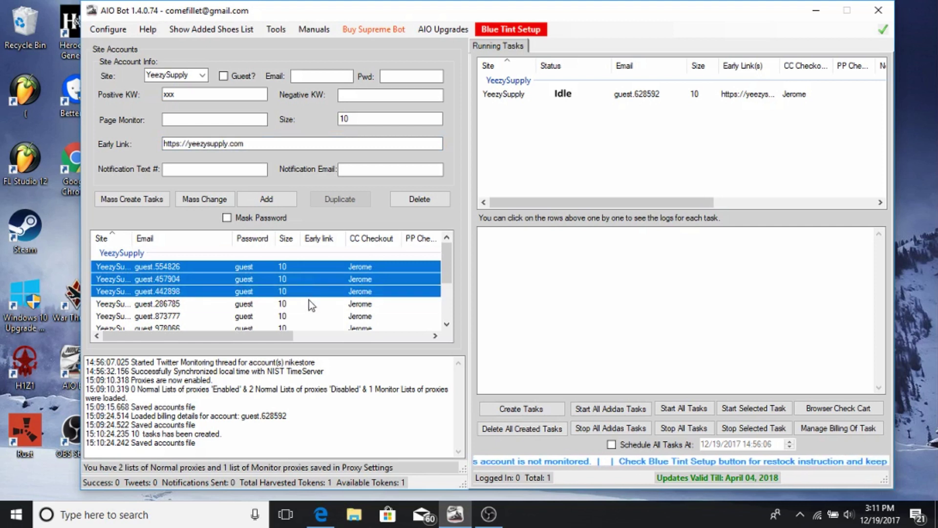
shift+click(309, 301)
shift+click(299, 315)
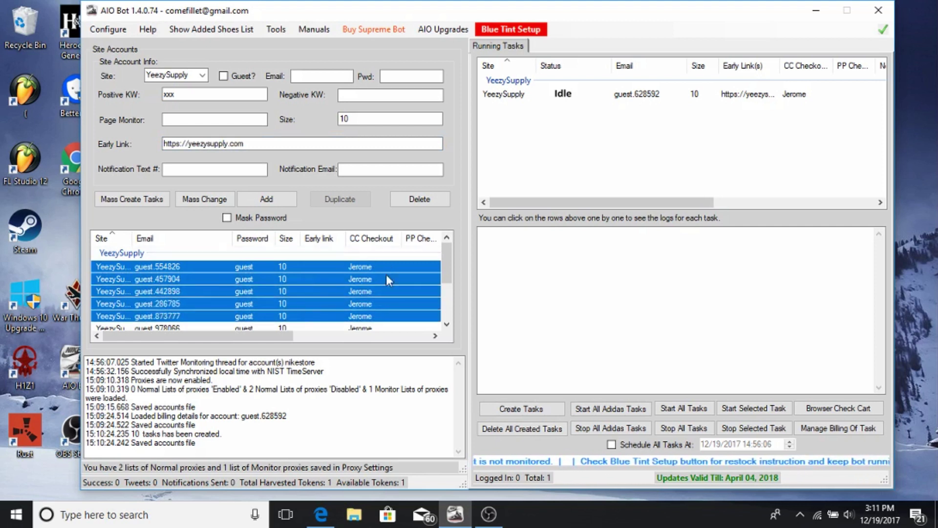
click(209, 198)
click(455, 304)
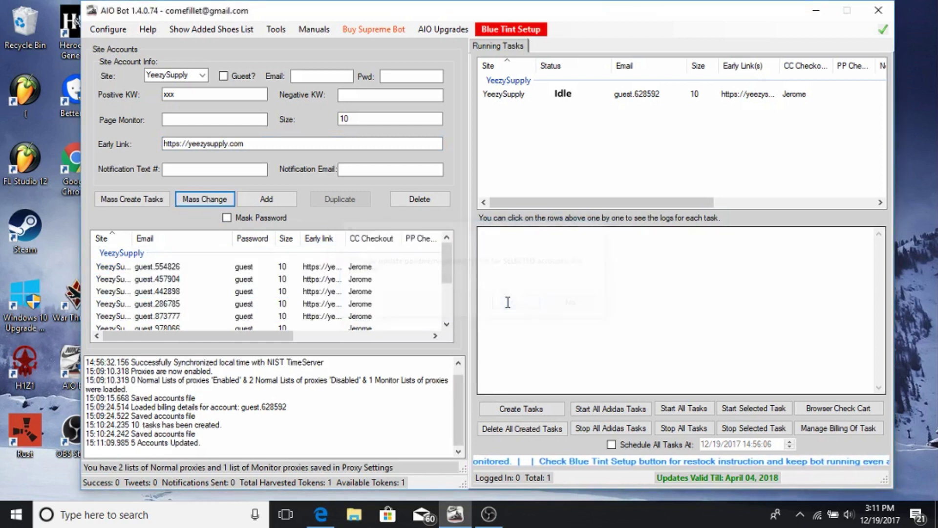
Check the early links across the guest accounts and create running tasks from all ten of them.
scroll(317, 289, down, 2)
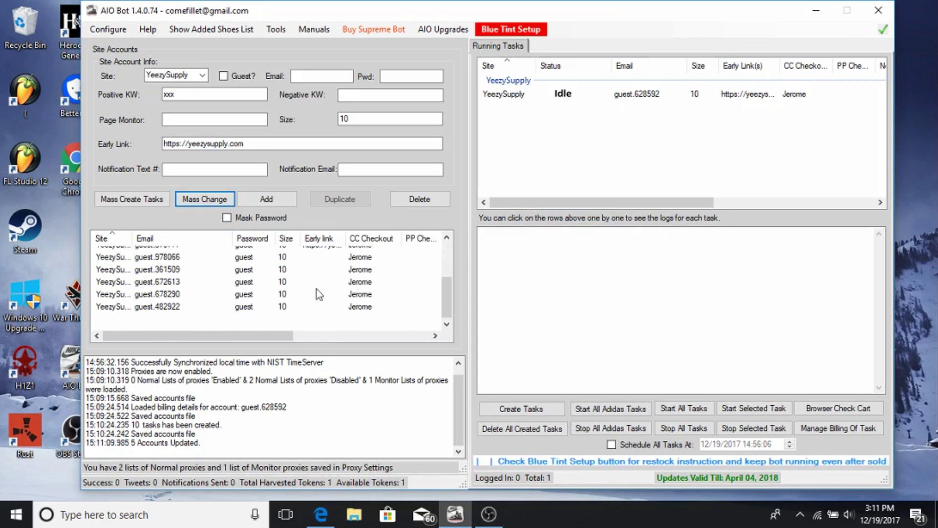
scroll(316, 289, up, 2)
scroll(314, 288, up, 1)
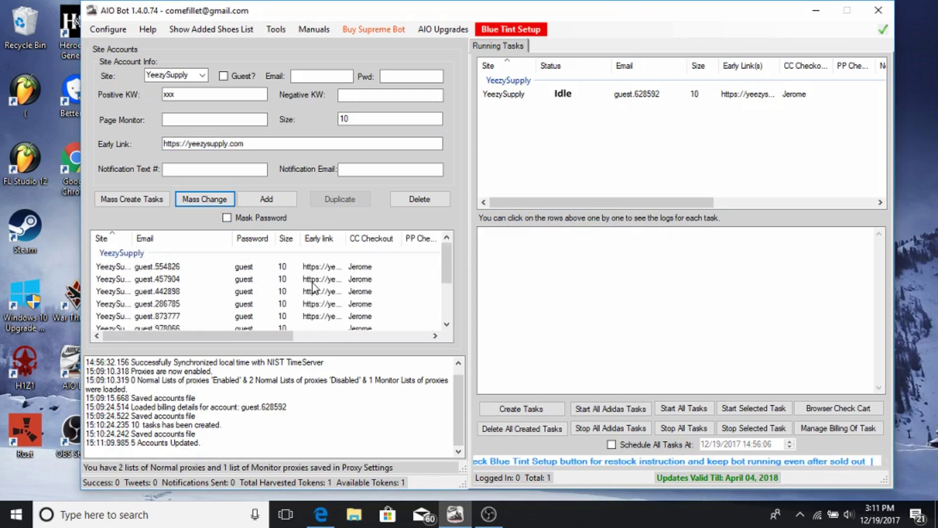
scroll(314, 286, down, 2)
scroll(313, 286, up, 2)
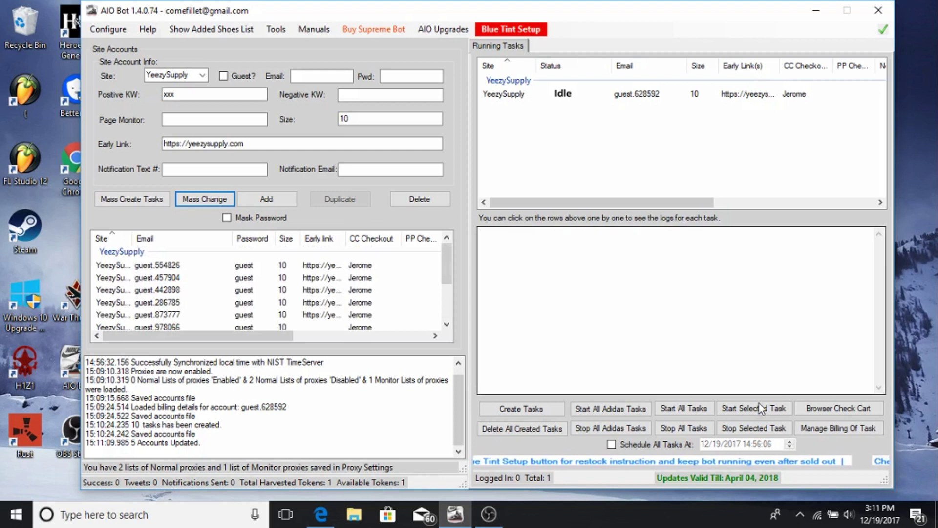
click(536, 409)
scroll(586, 159, down, 3)
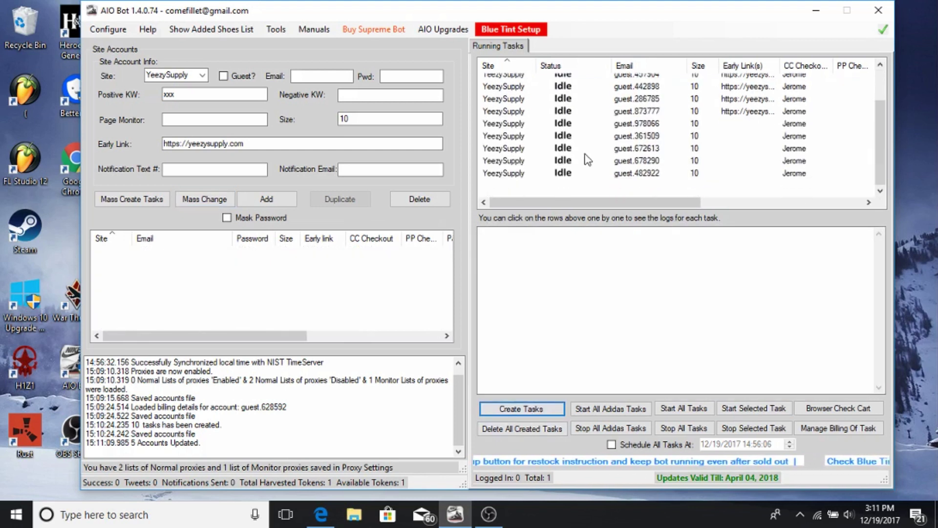
click(663, 407)
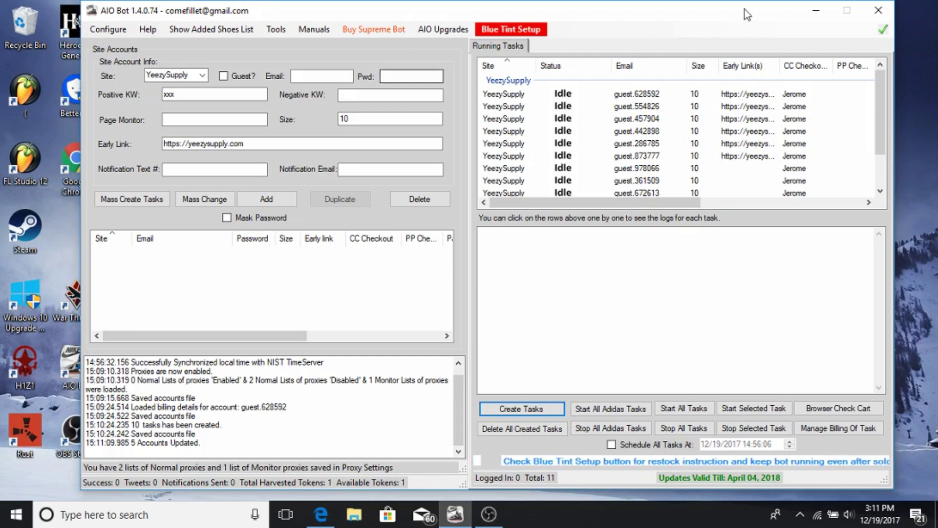
drag(704, 15, 696, 28)
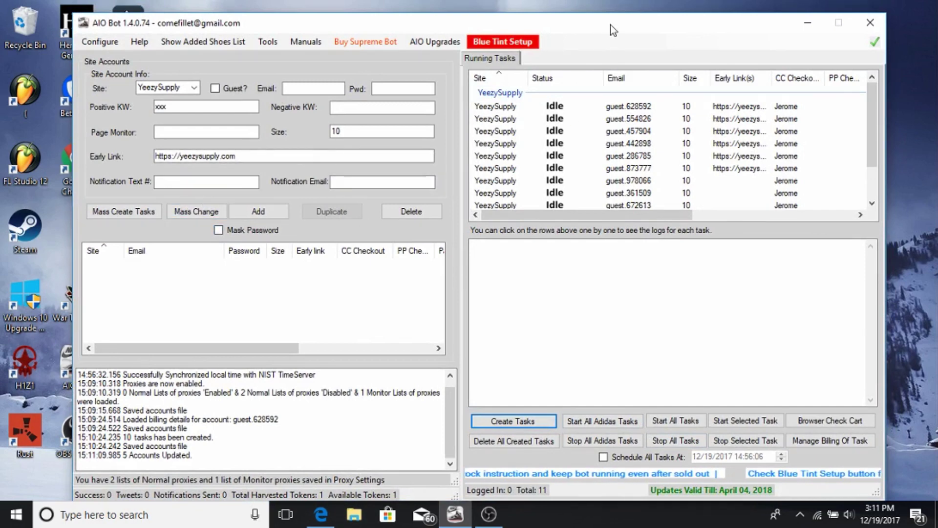
drag(611, 25, 614, 22)
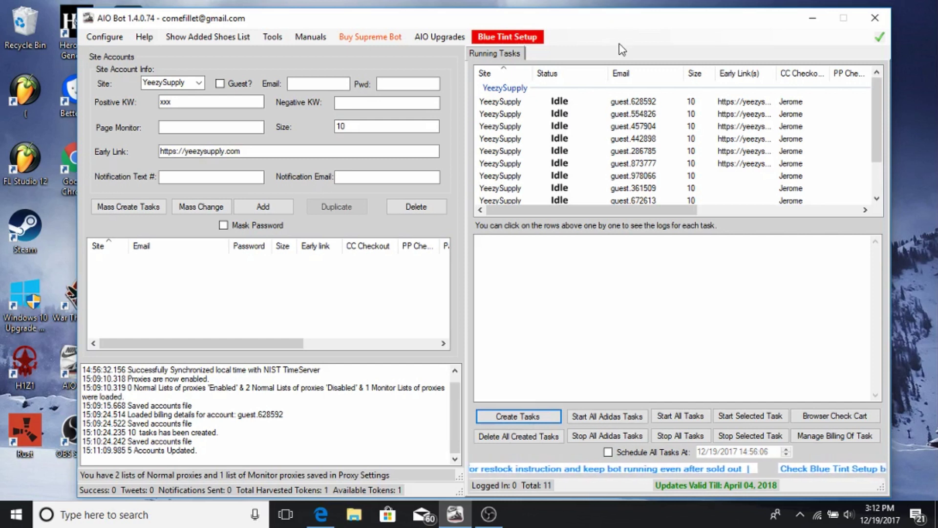
scroll(631, 163, down, 2)
scroll(630, 163, up, 2)
scroll(630, 163, down, 2)
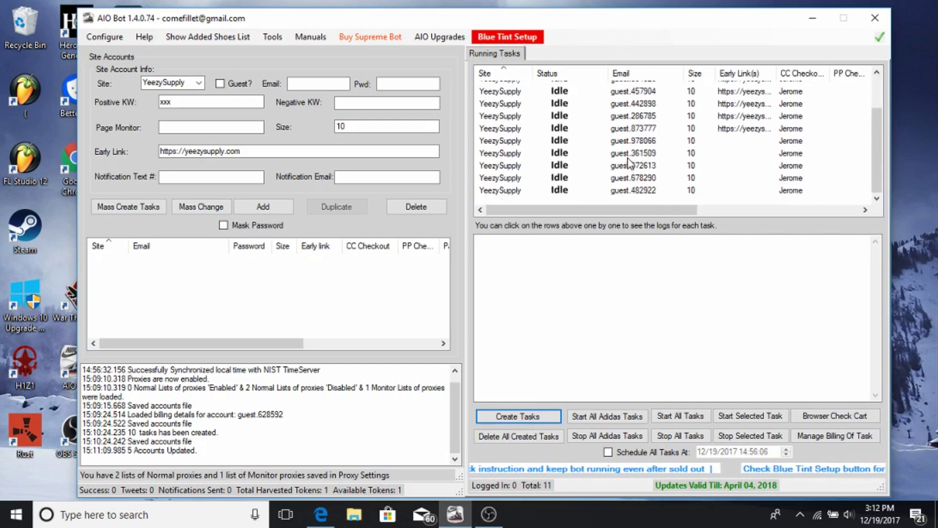
scroll(630, 162, up, 2)
scroll(630, 163, down, 2)
scroll(630, 163, up, 2)
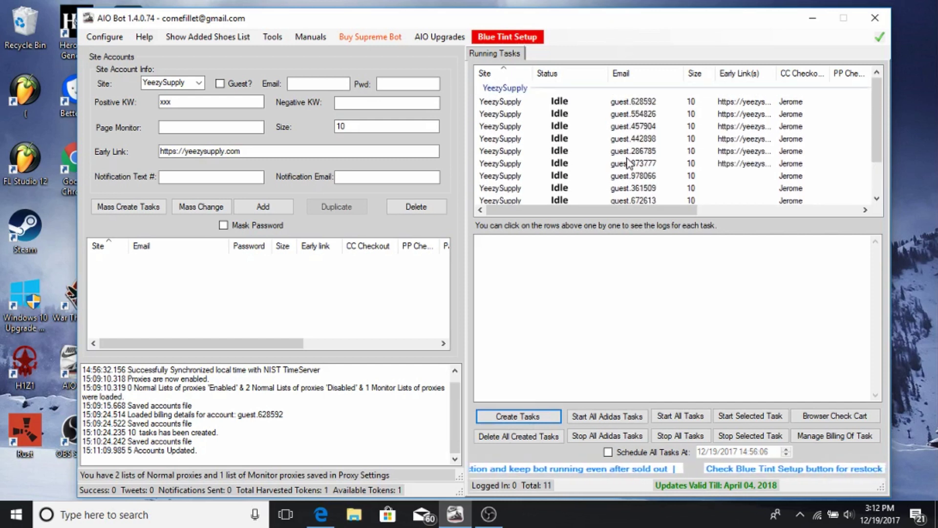
scroll(627, 155, down, 2)
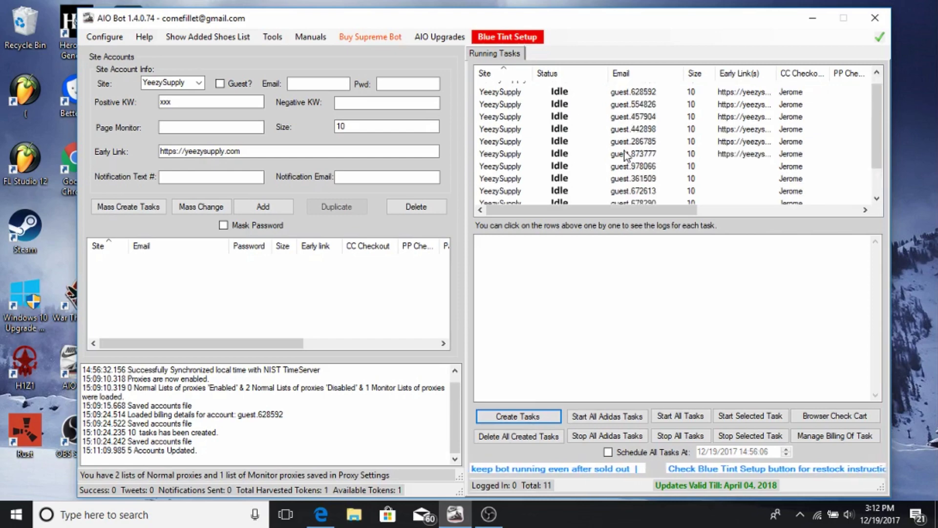
scroll(627, 155, up, 2)
drag(697, 20, 630, 24)
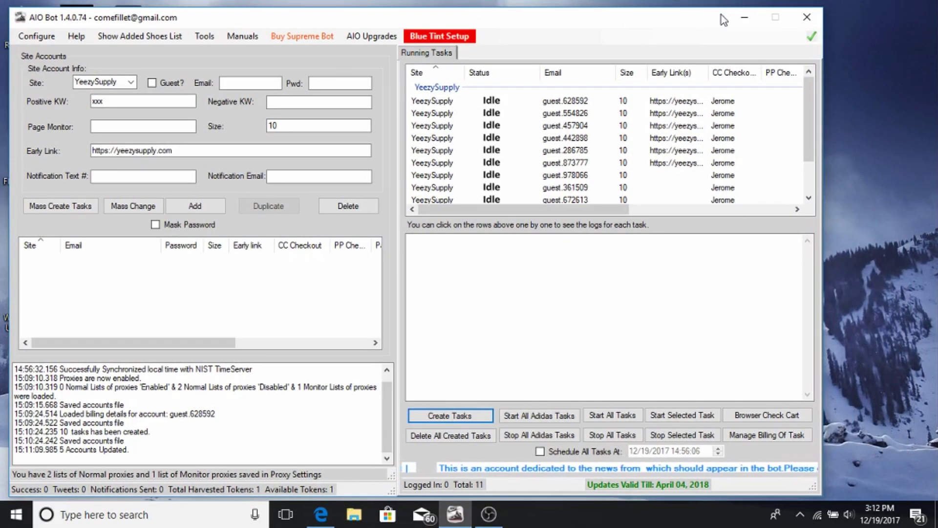
mouse_move(723, 19)
mouse_down()
mouse_move(714, 28)
mouse_move(729, 27)
mouse_up()
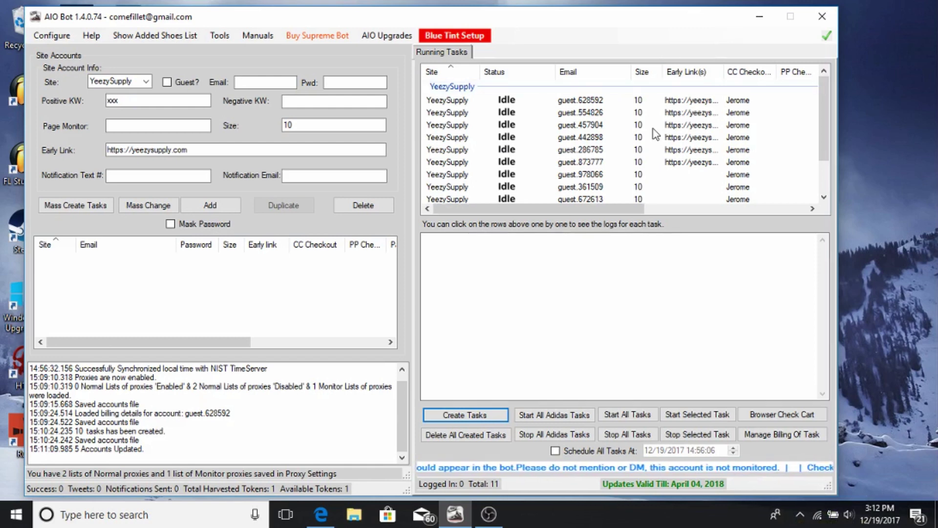
scroll(655, 133, down, 1)
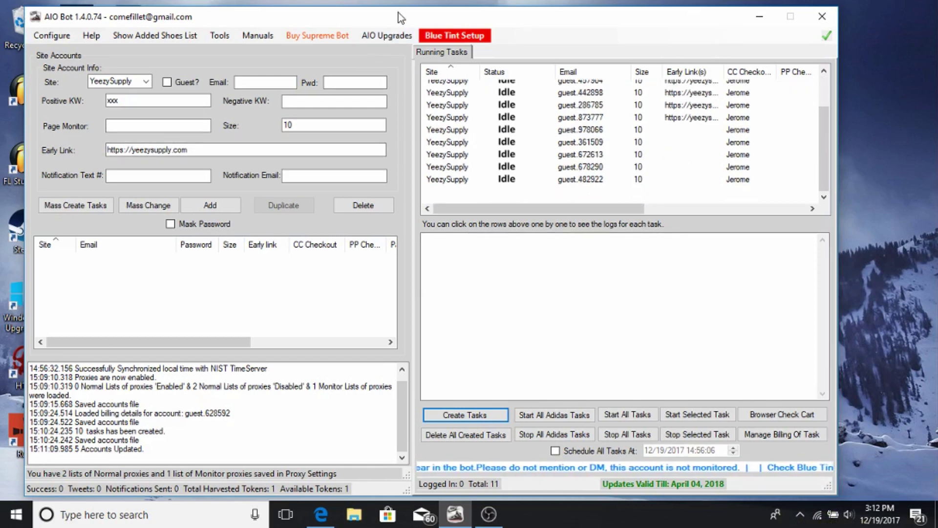
drag(398, 13, 476, 11)
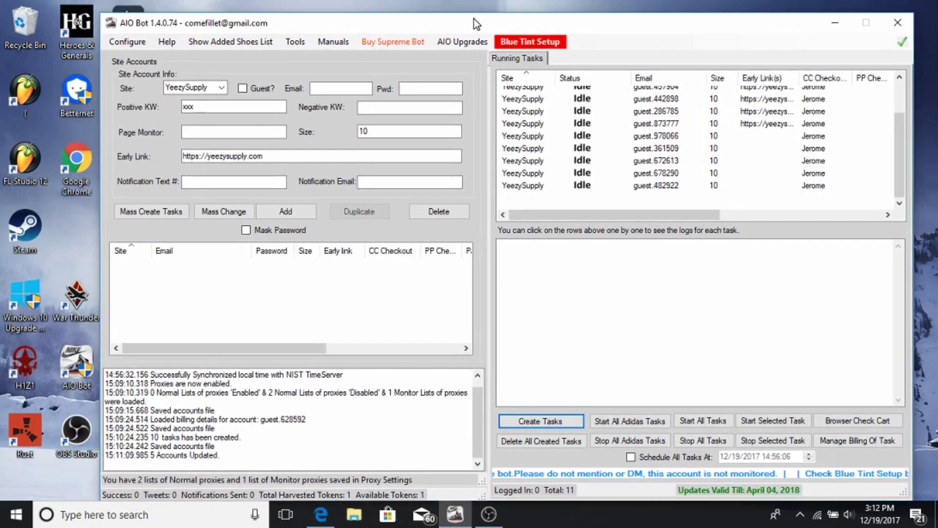
drag(474, 19, 455, 19)
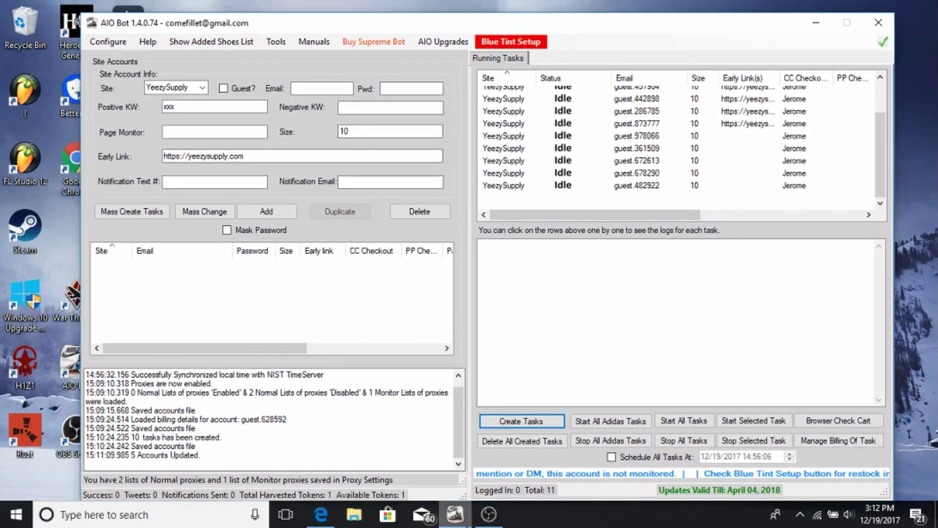
mouse_move(455, 514)
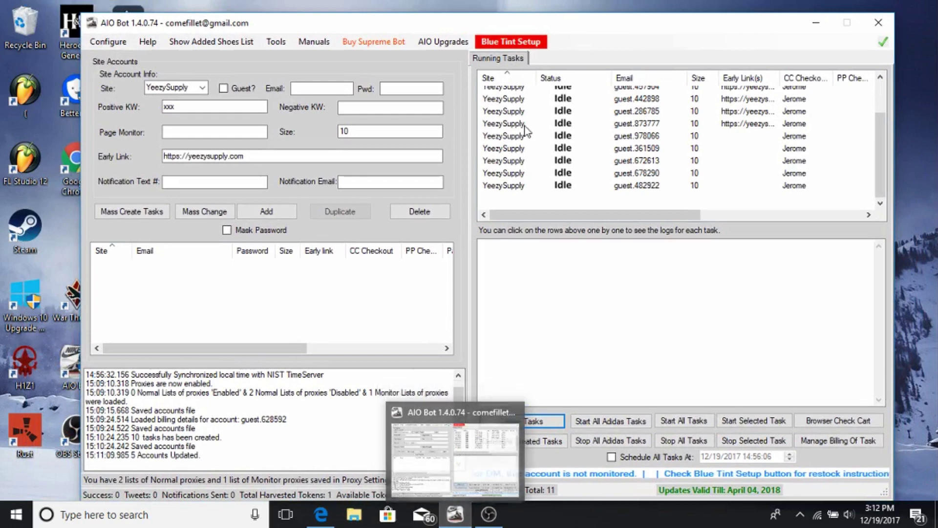
mouse_move(571, 25)
mouse_down()
mouse_move(578, 17)
mouse_move(577, 35)
mouse_up()
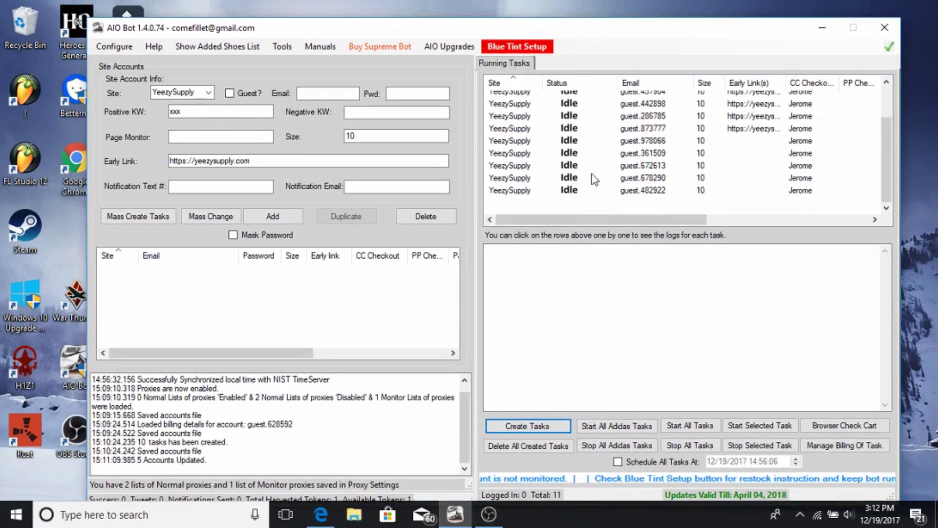
scroll(595, 180, up, 2)
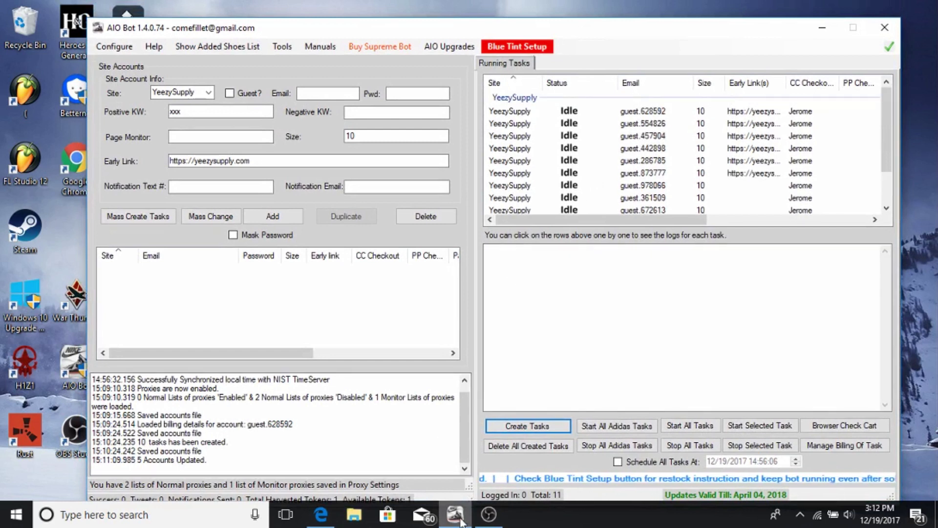
mouse_move(455, 515)
mouse_move(484, 523)
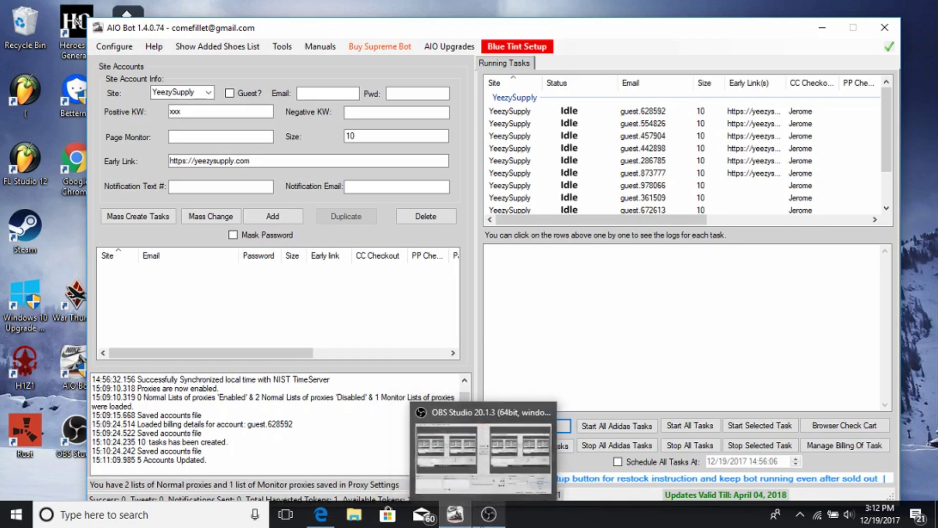
click(489, 454)
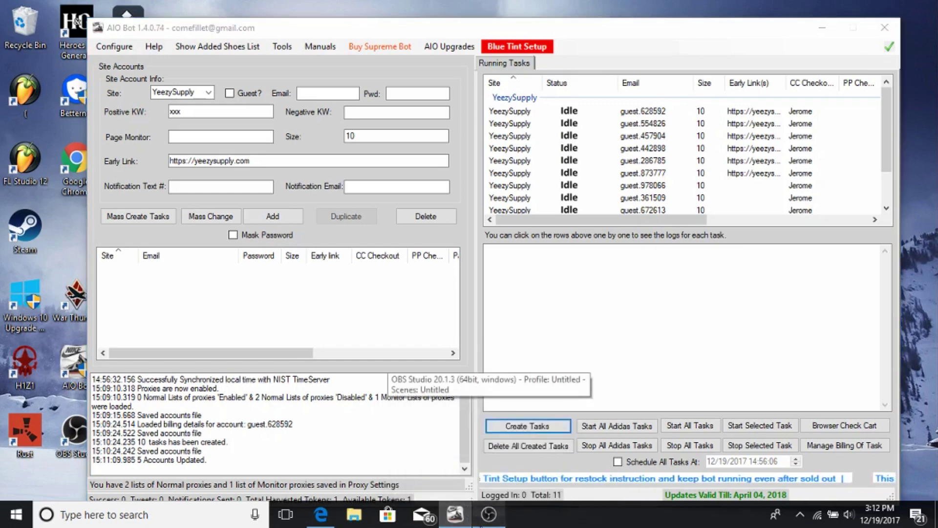